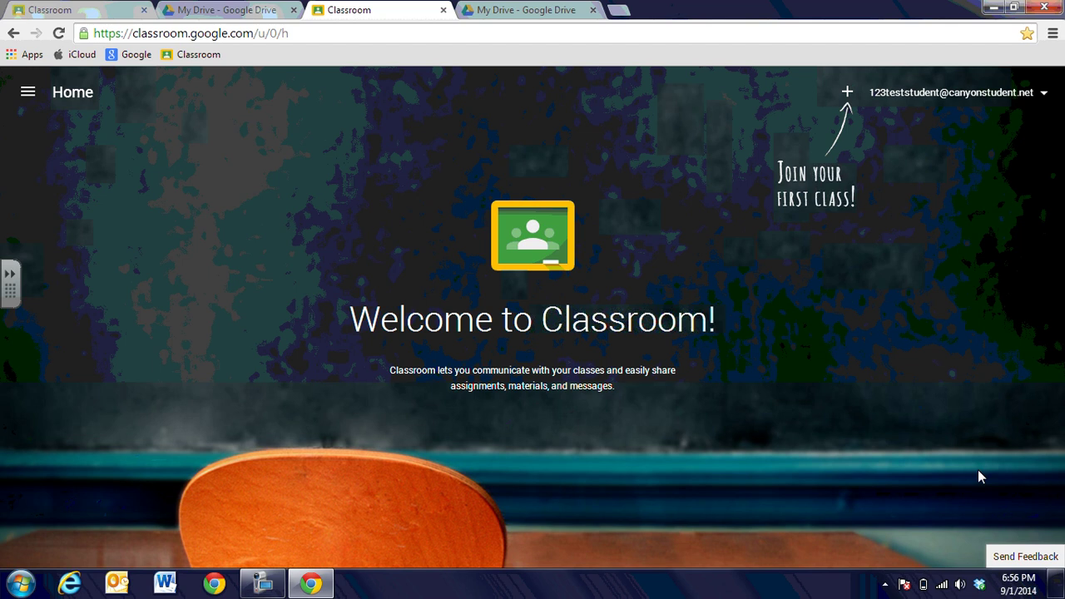
Return to the teacher's Classroom tab showing the four class cards.
{"action": "left_click", "coordinate": [105, 11]}
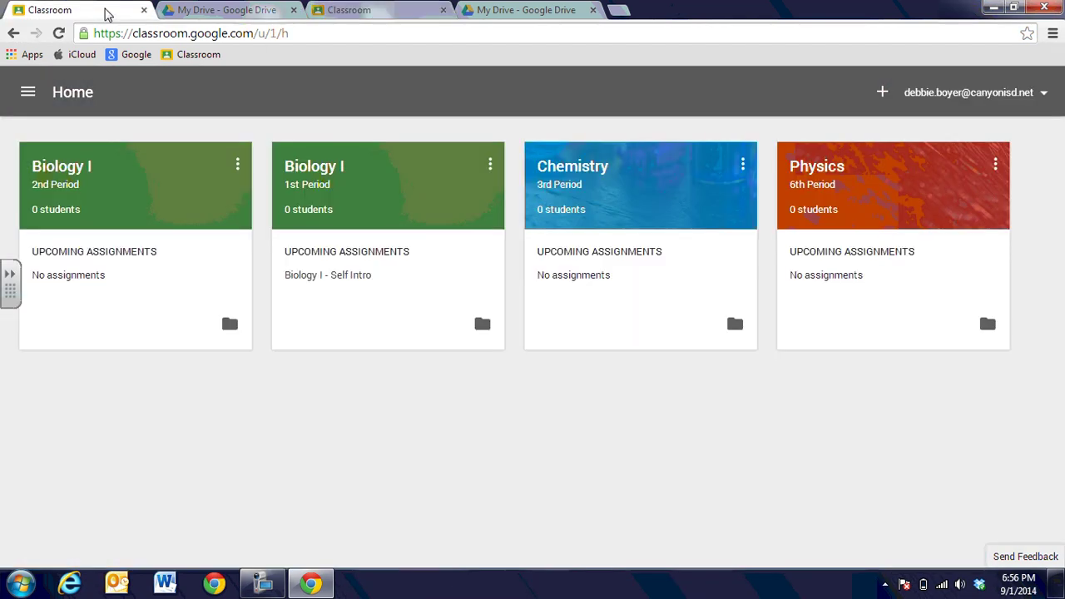
{"action": "left_click", "coordinate": [338, 12]}
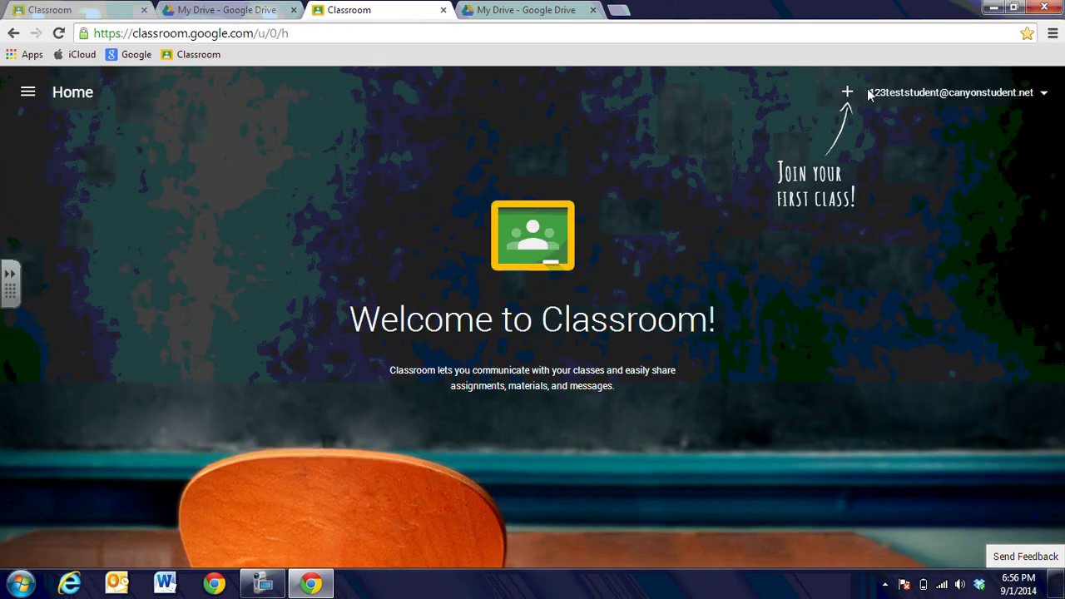
{"action": "left_click", "coordinate": [119, 17]}
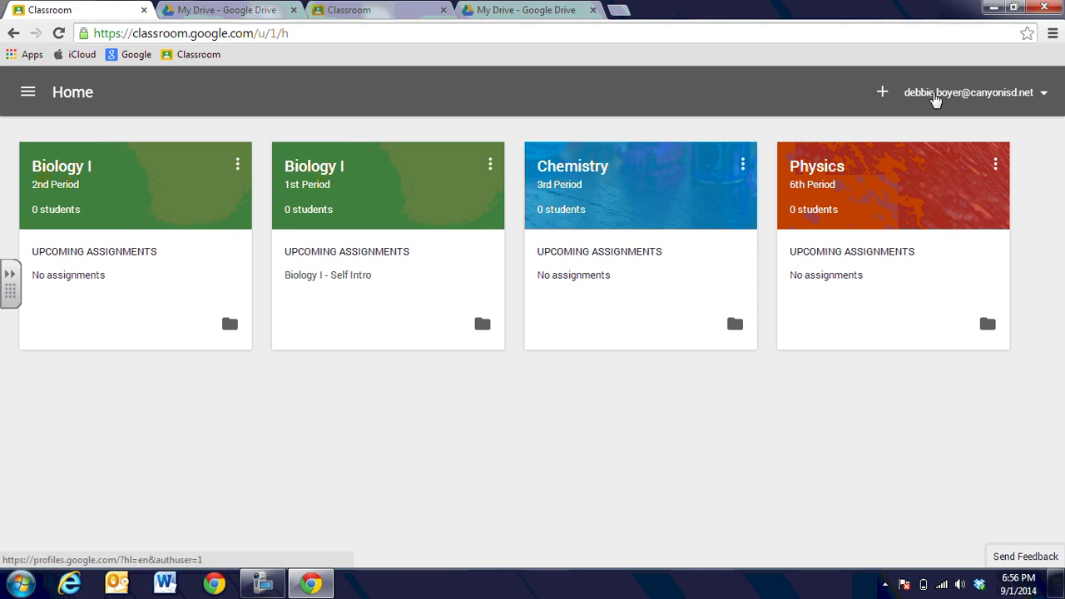
Create a class named 'Biology I' with section '4th Period'.
{"action": "left_click", "coordinate": [883, 97]}
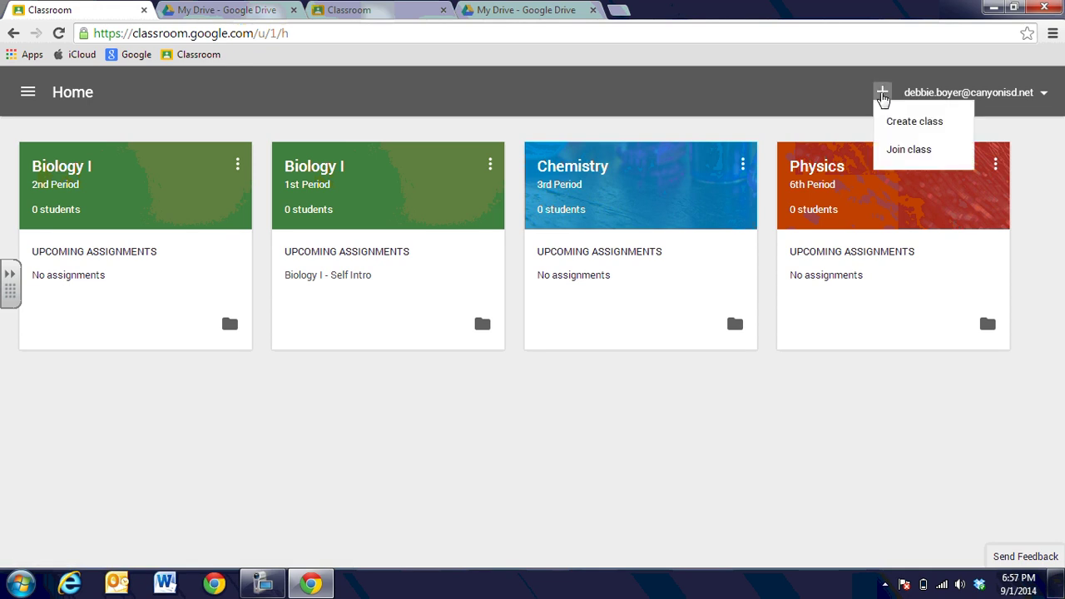
{"action": "left_click", "coordinate": [899, 127]}
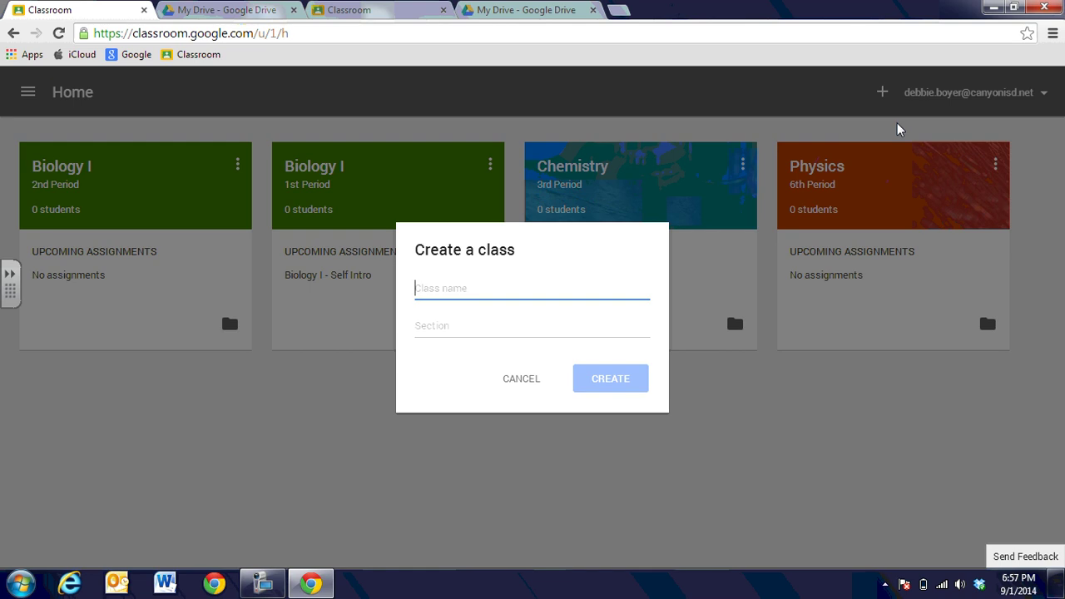
{"action": "type", "text": "Biolog"}
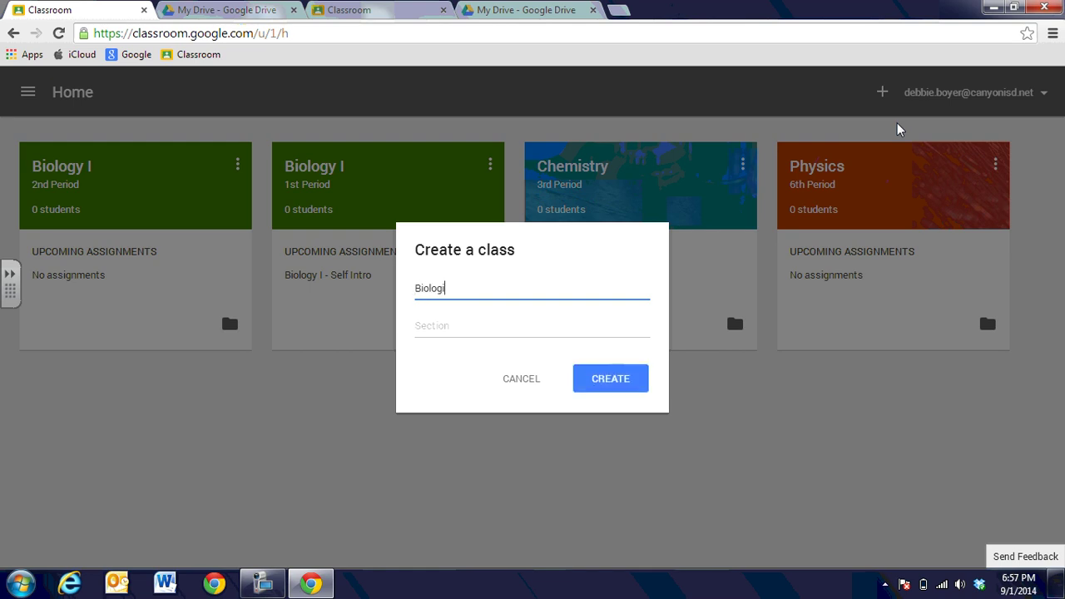
{"action": "type", "text": "y I"}
{"action": "left_click", "coordinate": [539, 331]}
{"action": "type", "text": "4th Period"}
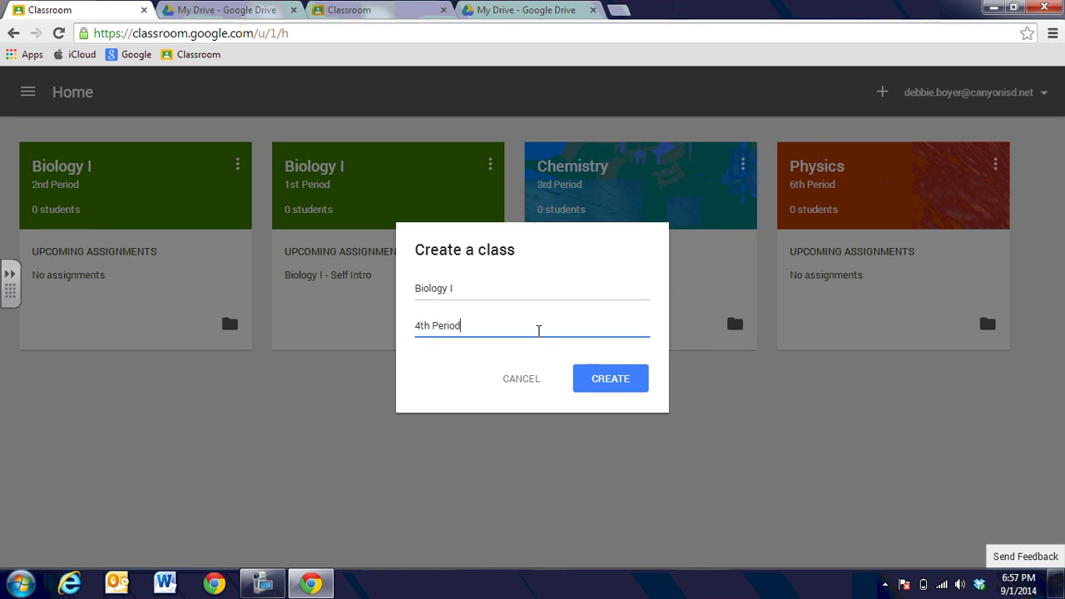
{"action": "left_click", "coordinate": [616, 381]}
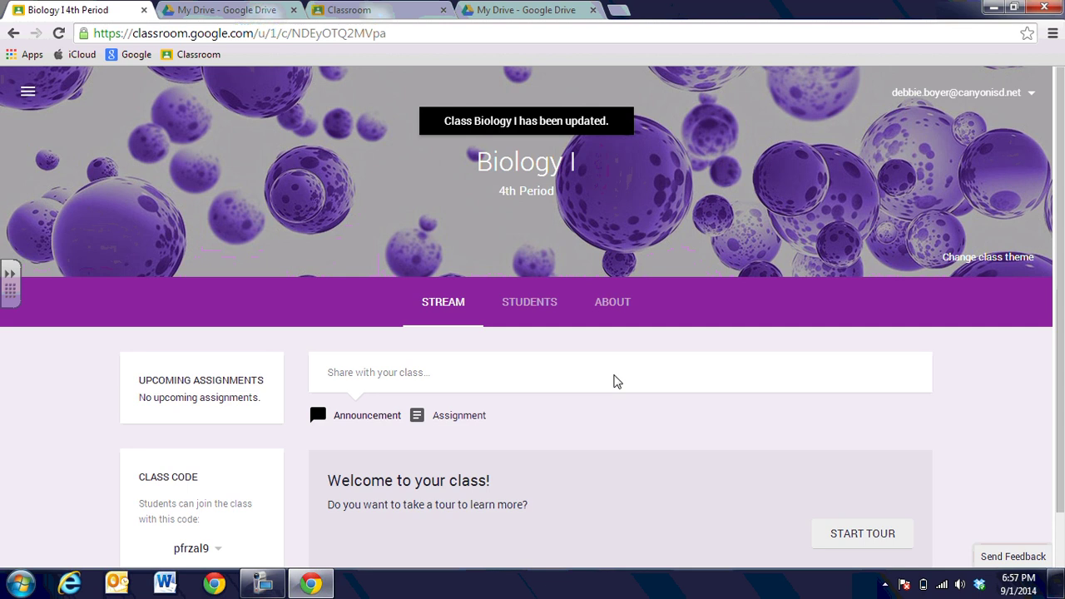
Apply the green frog-eye image from the theme gallery as the class theme.
{"action": "left_click", "coordinate": [972, 259]}
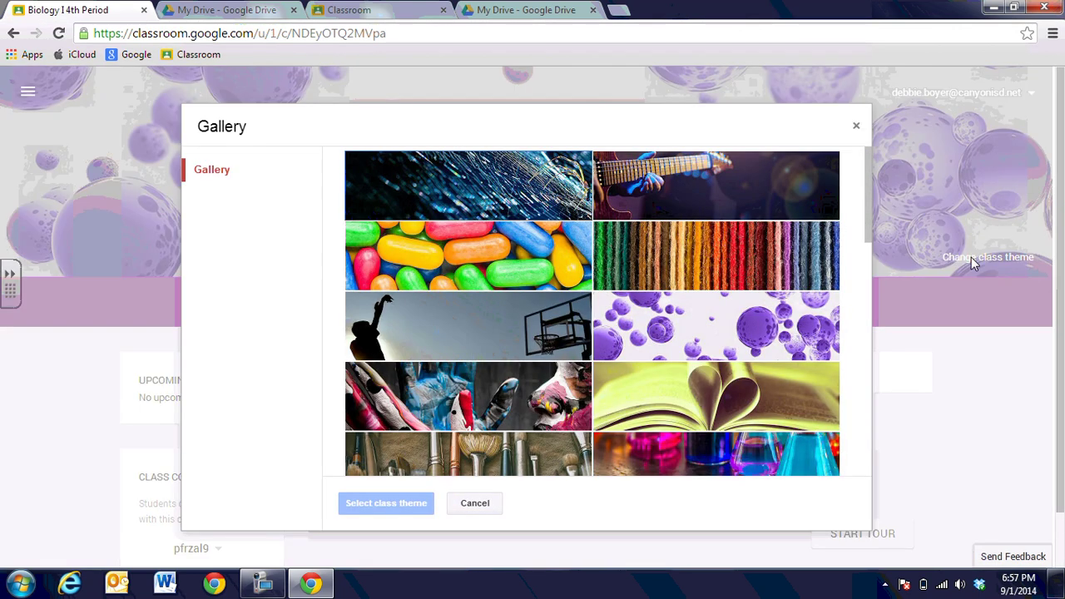
{"action": "left_click_drag", "start_coordinate": [863, 243], "coordinate": [854, 387]}
{"action": "left_click", "coordinate": [753, 395]}
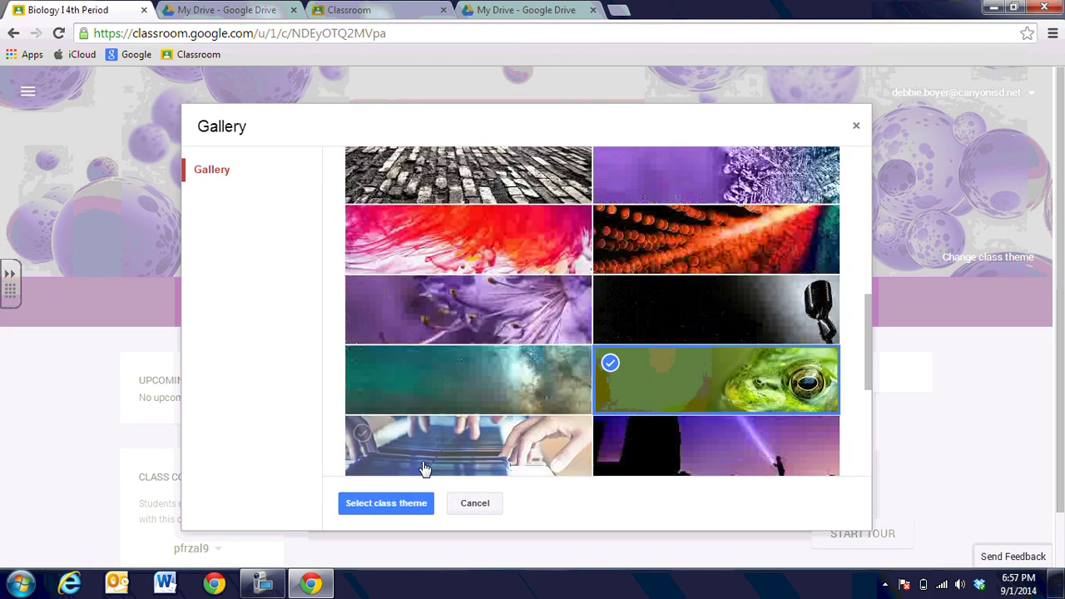
{"action": "left_click", "coordinate": [375, 510]}
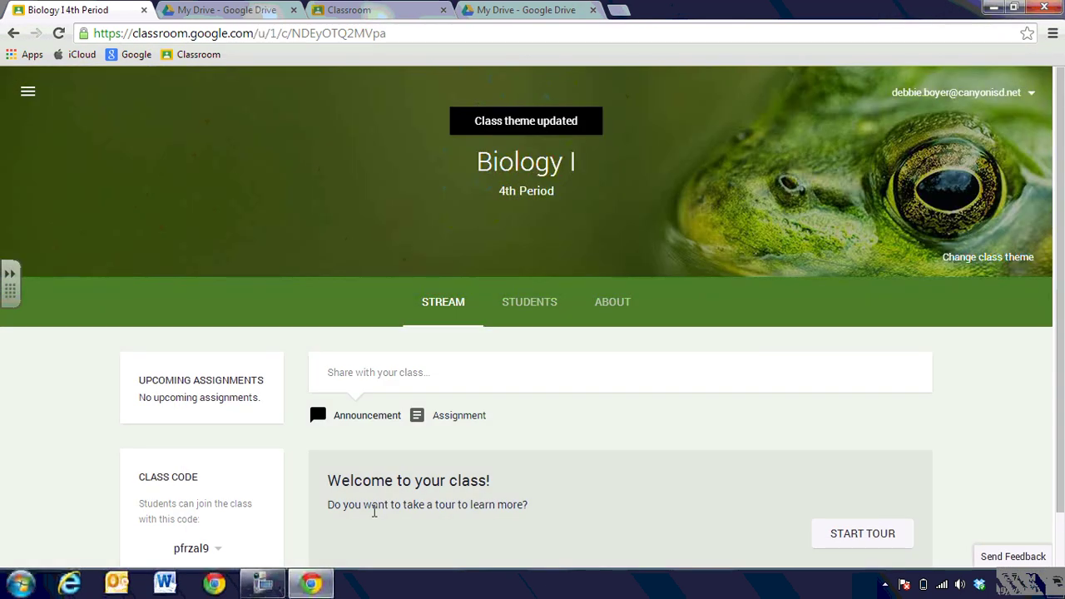
{"action": "left_click_drag", "start_coordinate": [1062, 440], "coordinate": [1054, 491]}
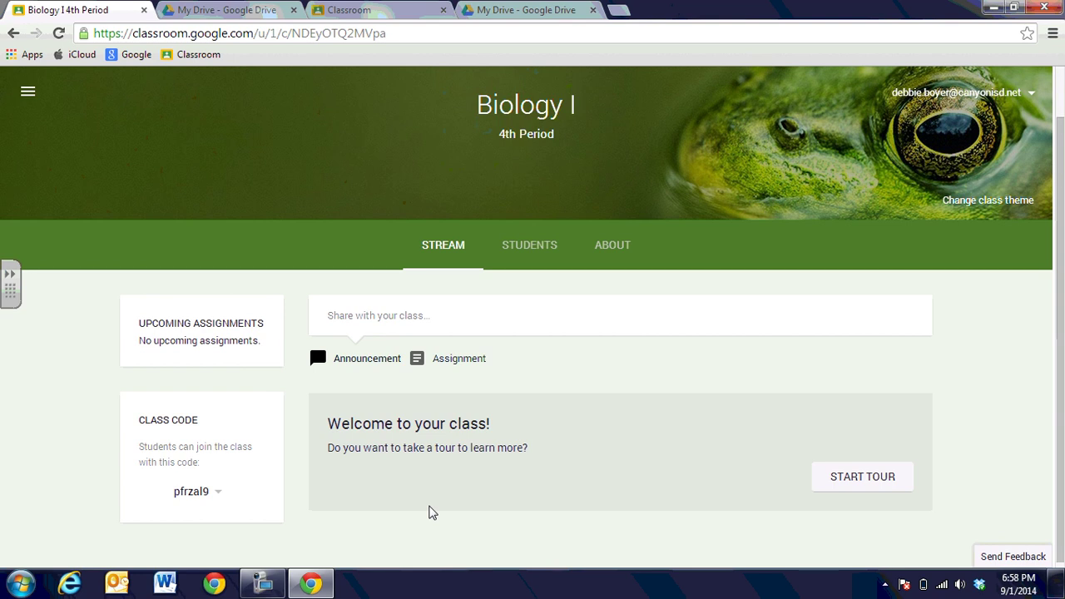
{"action": "left_click", "coordinate": [531, 250]}
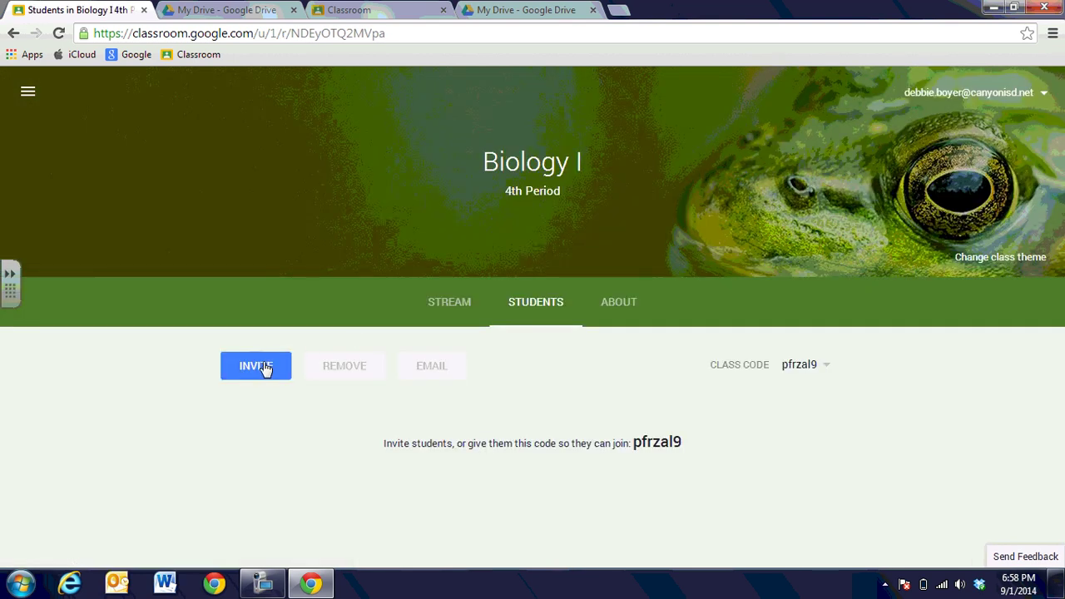
{"action": "left_click", "coordinate": [13, 34]}
{"action": "scroll", "coordinate": [1060, 341], "scroll_direction": "down", "scroll_amount": 1}
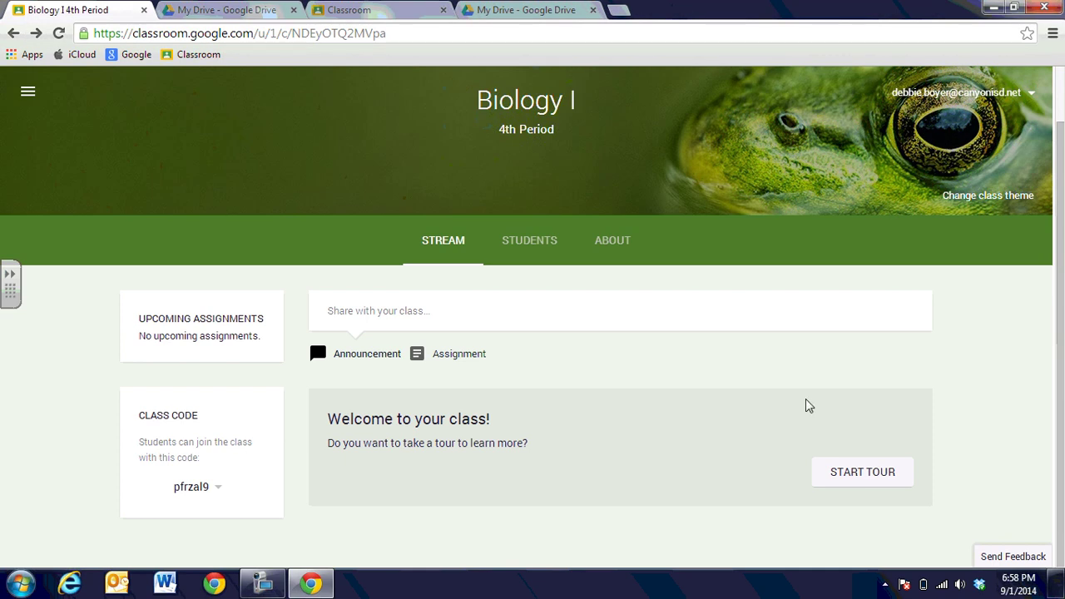
{"action": "left_click", "coordinate": [219, 490]}
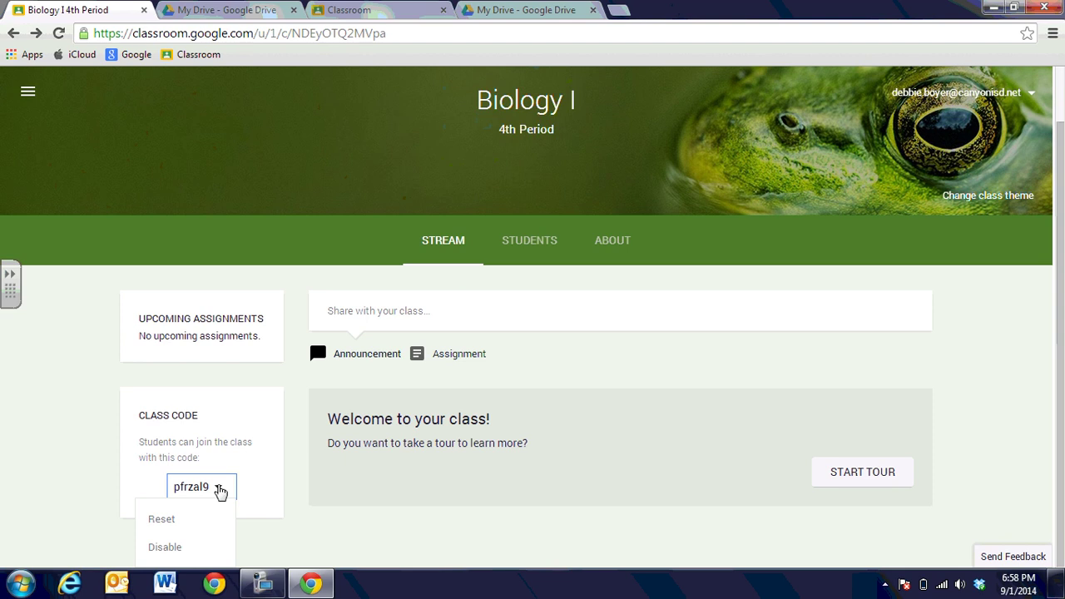
{"action": "left_click", "coordinate": [256, 488]}
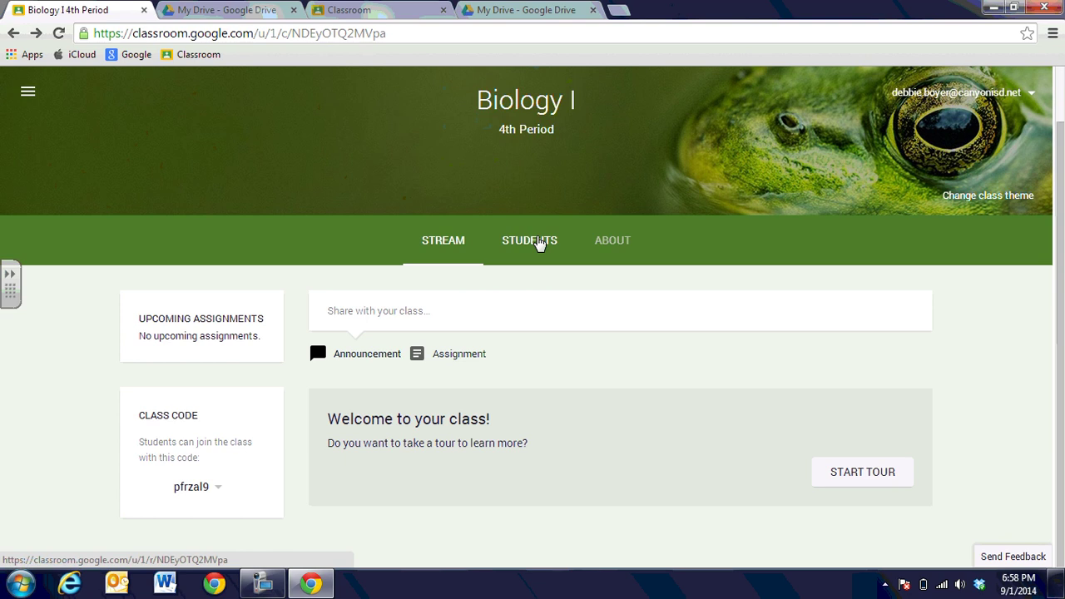
{"action": "left_click", "coordinate": [359, 310]}
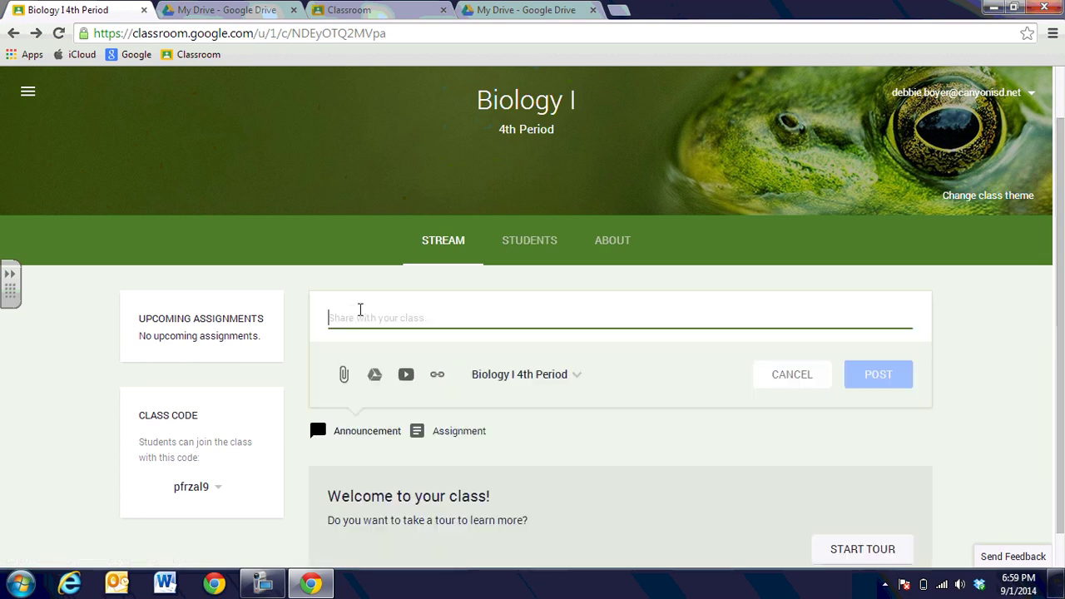
{"action": "type", "text": "Welcome "}
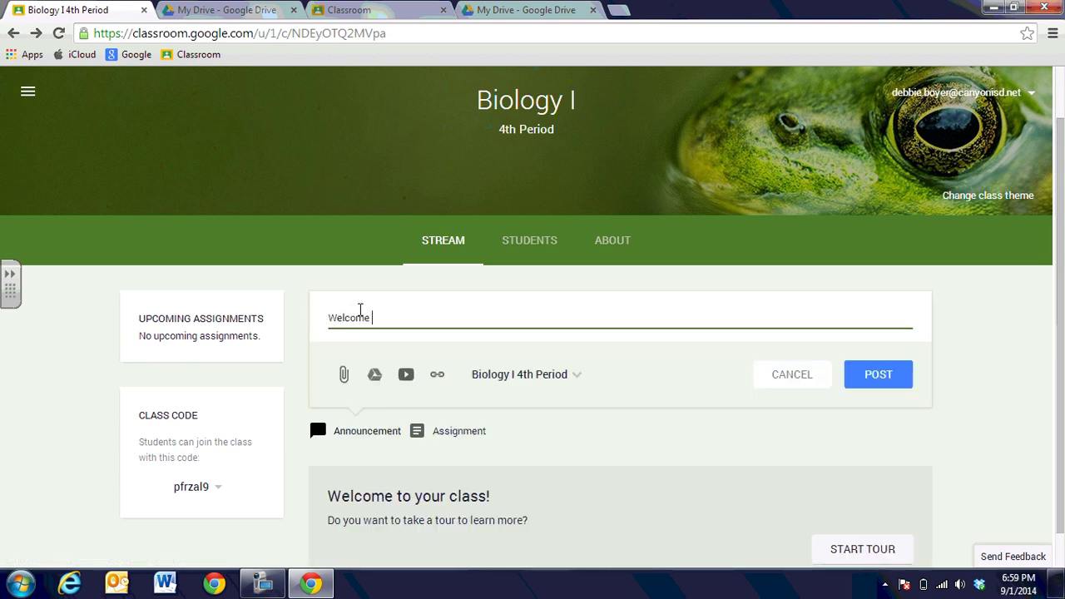
{"action": "type", "text": "to the BEST course ever!"}
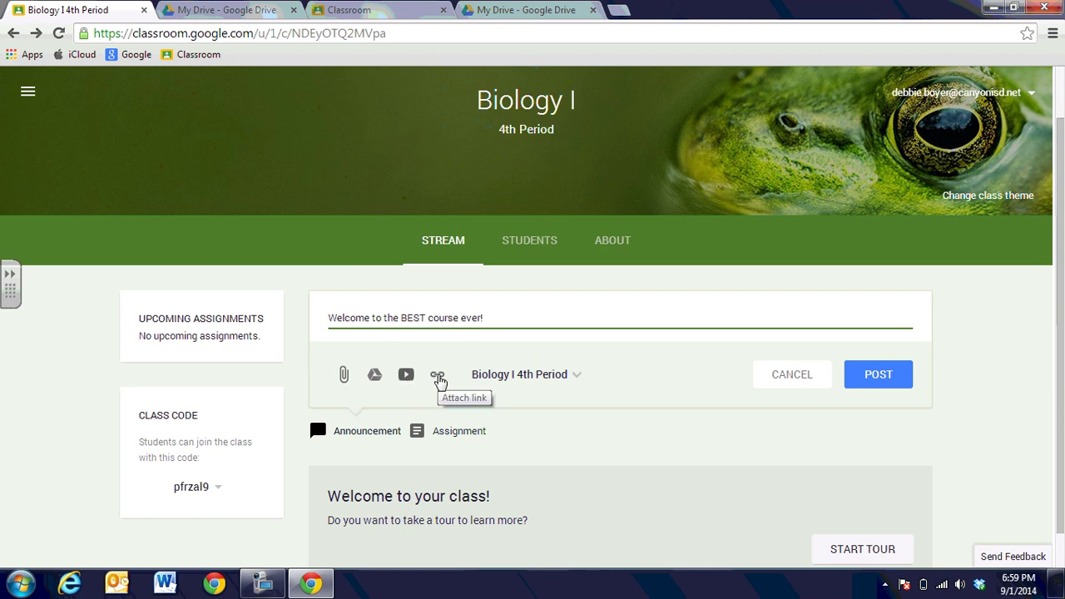
{"action": "left_click", "coordinate": [438, 376]}
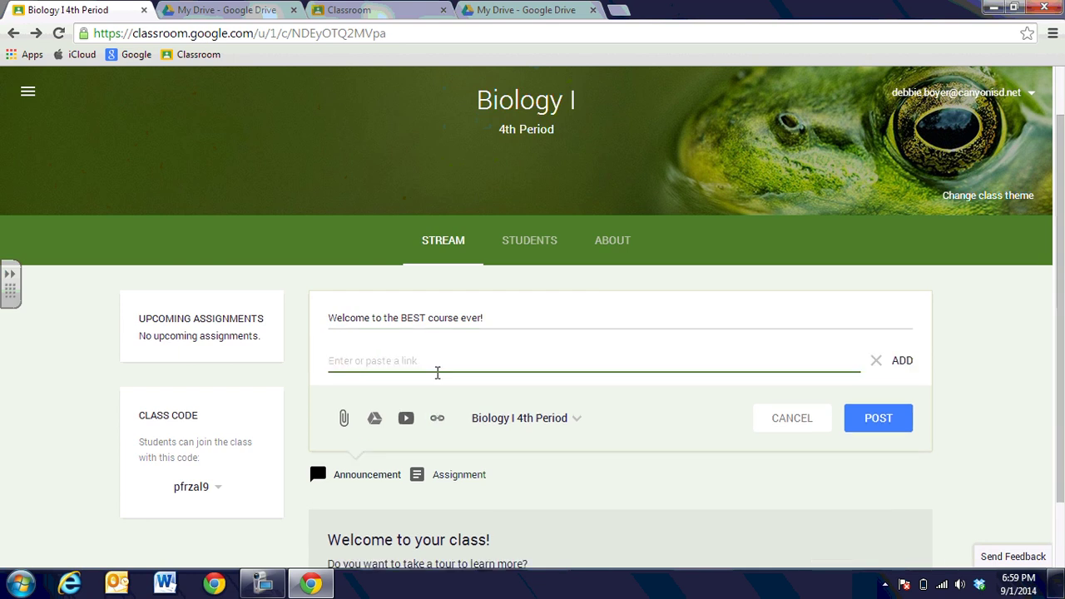
{"action": "type", "text": "http://www.c"}
{"action": "key", "text": "BackSpace"}
{"action": "key", "text": "BackSpace"}
{"action": "type", "text": "w.canyonisd.net"}
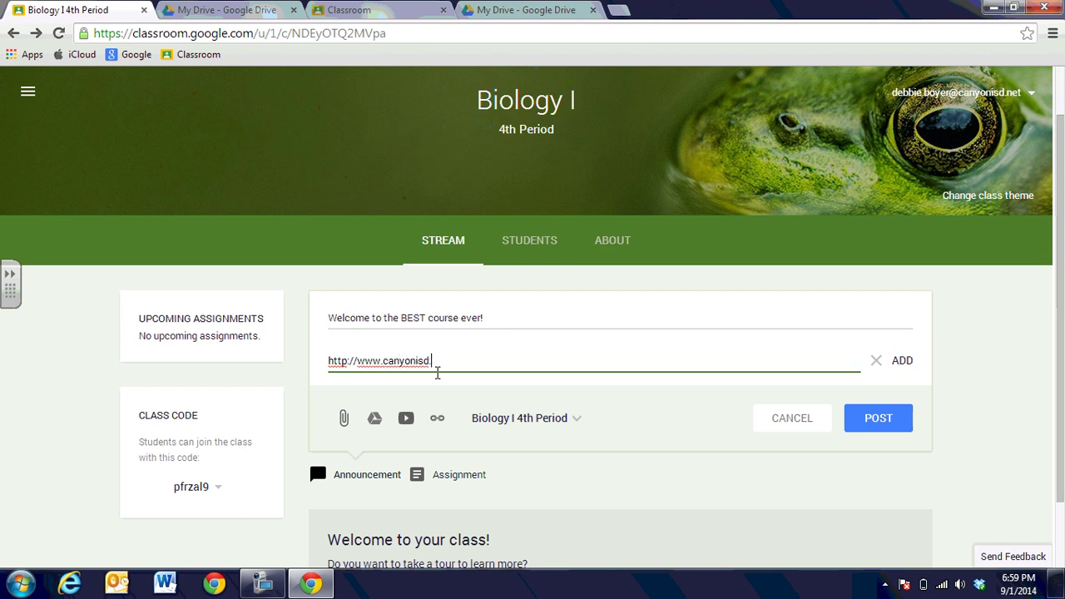
{"action": "left_click", "coordinate": [902, 362]}
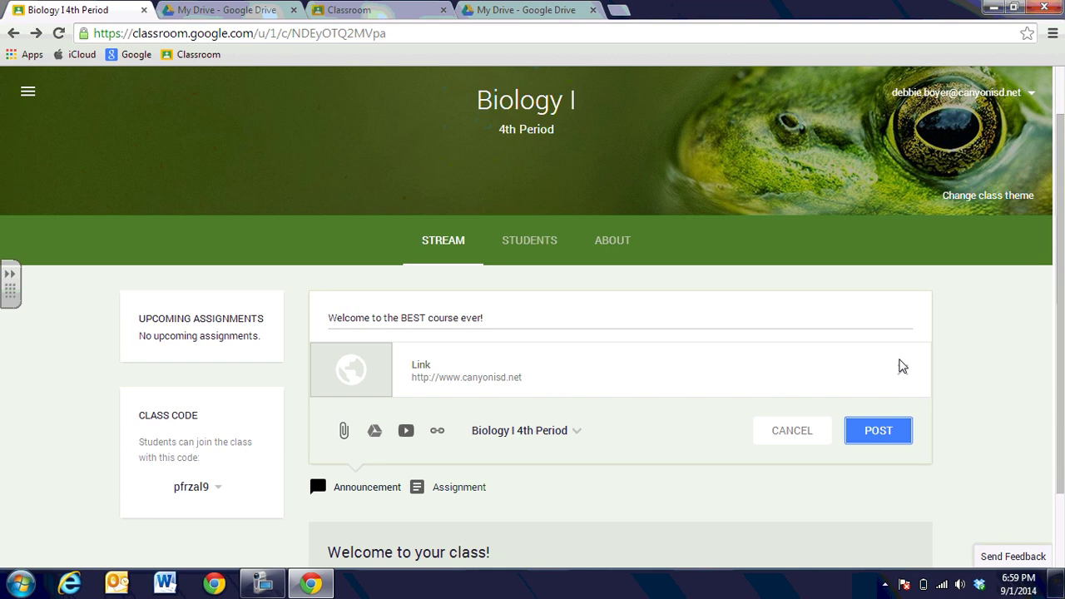
Add Biology I 2nd and 1st Period to the recipients and post the announcement.
{"action": "left_click", "coordinate": [573, 433]}
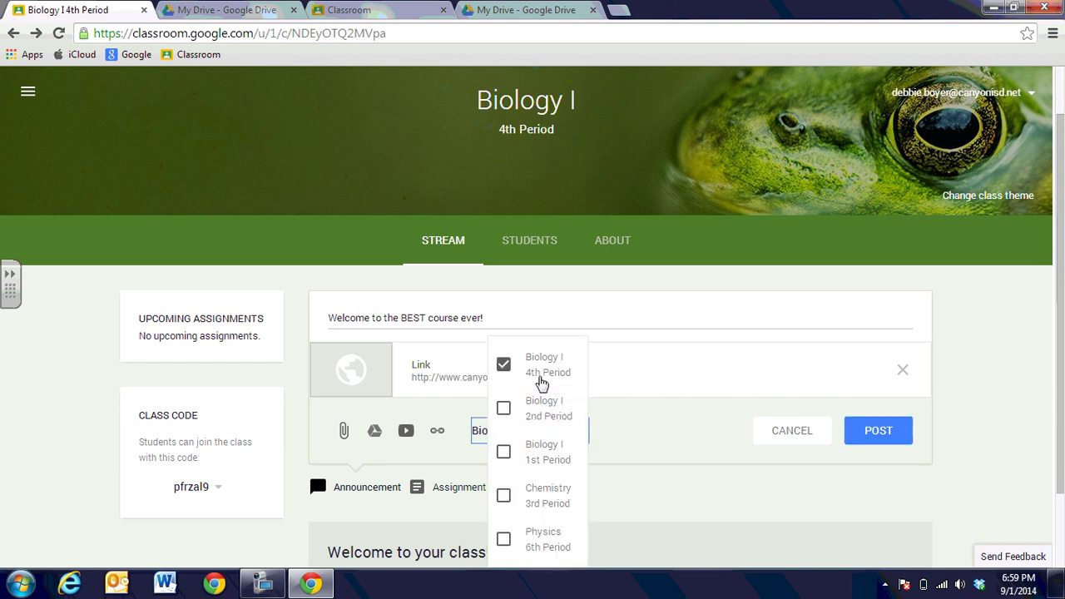
{"action": "left_click", "coordinate": [506, 412]}
{"action": "left_click", "coordinate": [496, 453]}
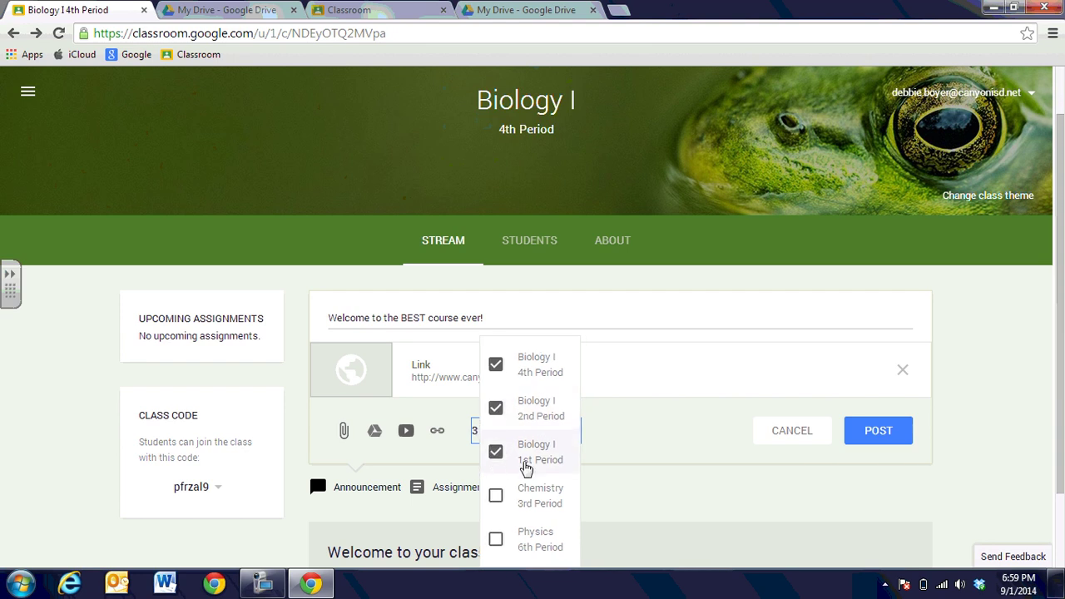
{"action": "left_click", "coordinate": [613, 496]}
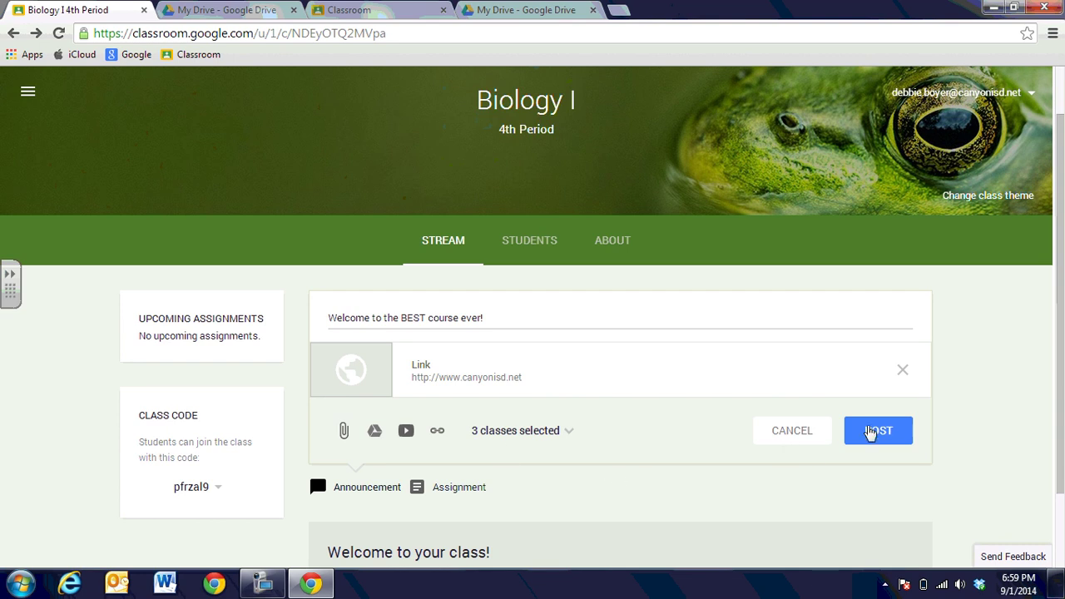
{"action": "left_click", "coordinate": [870, 431]}
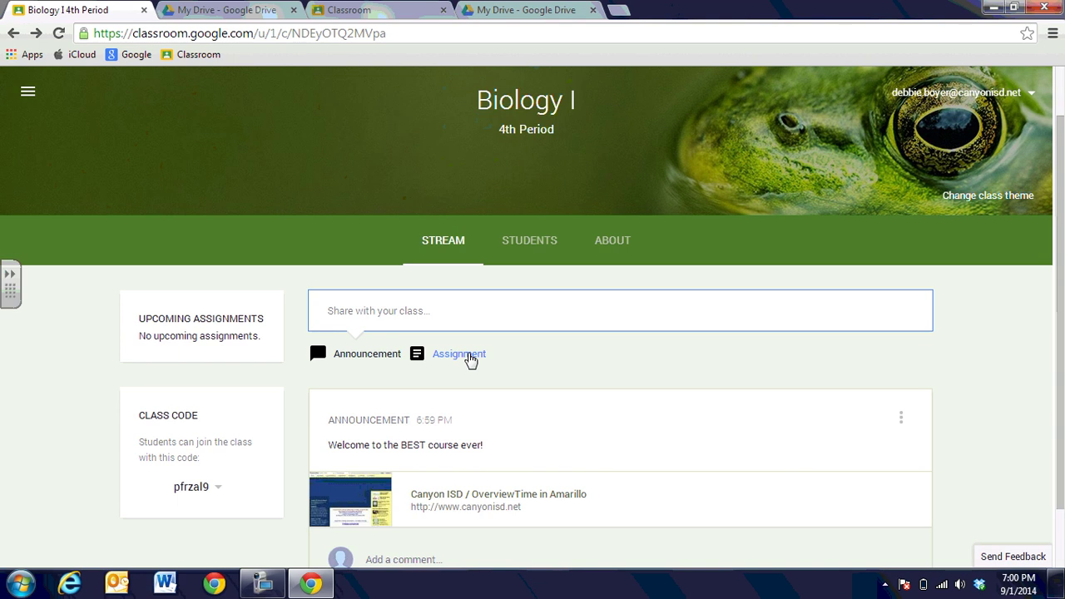
Title the assignment 'Biology I Self Intro', paste its description and set the due date to Sep 5.
{"action": "left_click", "coordinate": [471, 358]}
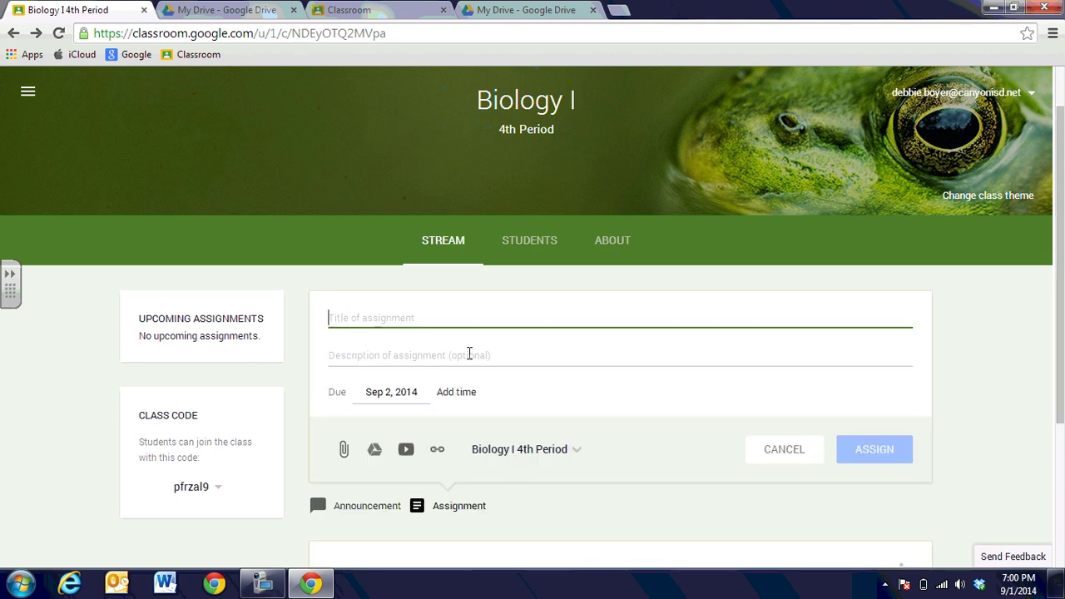
{"action": "type", "text": "Biol"}
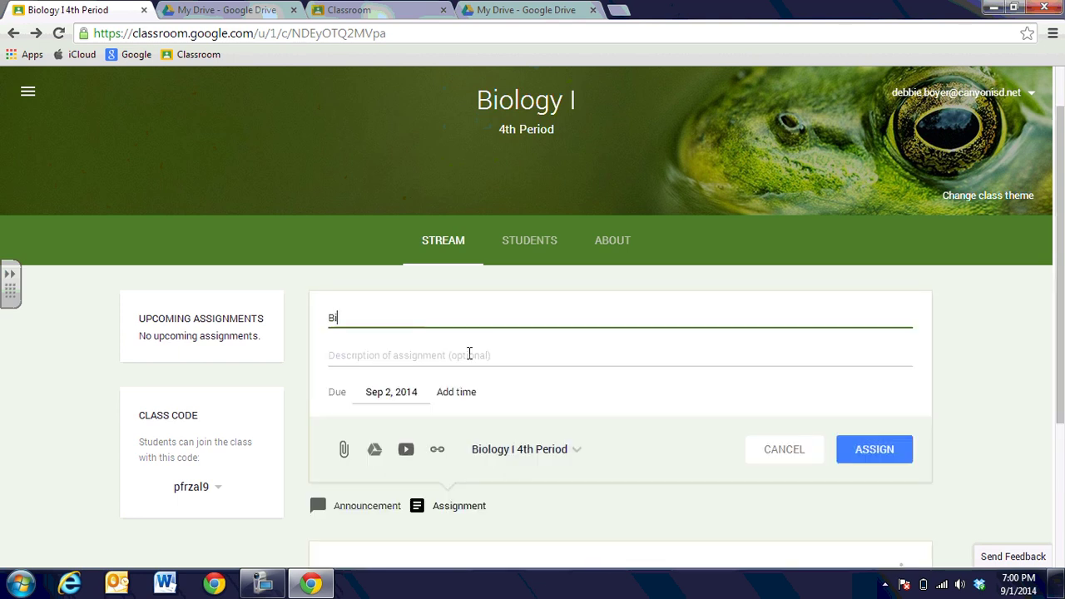
{"action": "key", "text": "BackSpace"}
{"action": "key", "text": "BackSpace"}
{"action": "type", "text": "ology I Self Intro"}
{"action": "left_click", "coordinate": [448, 358]}
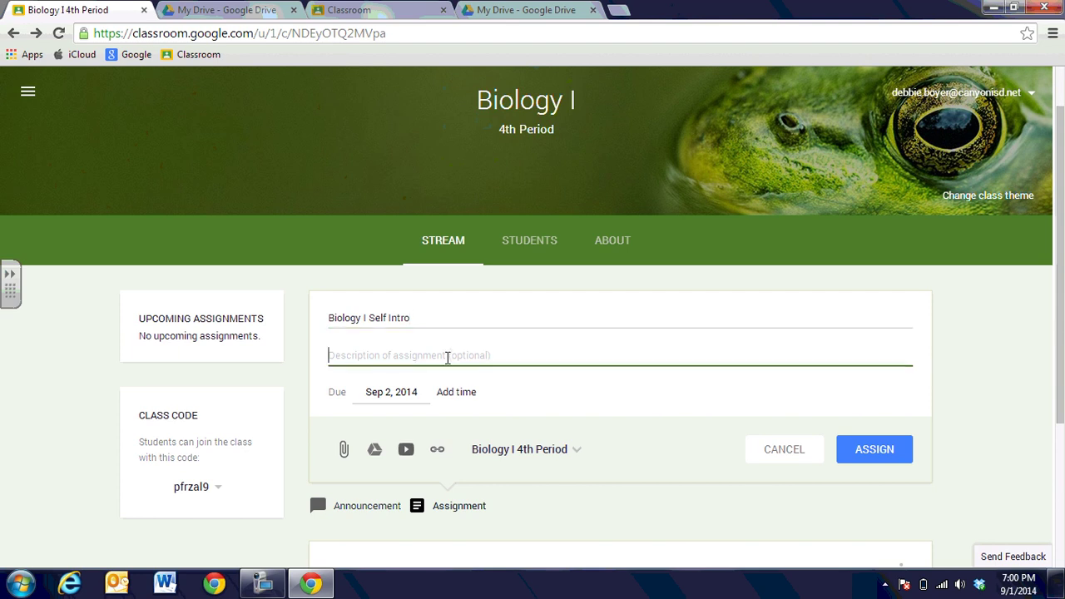
{"action": "type", "text": "Use this document to answer a few questions about yourself.  This will help me to get to know you better!  This assignment is due Friday, September 5th.  Be sure to mark the due date in your Google calendar to remind you."}
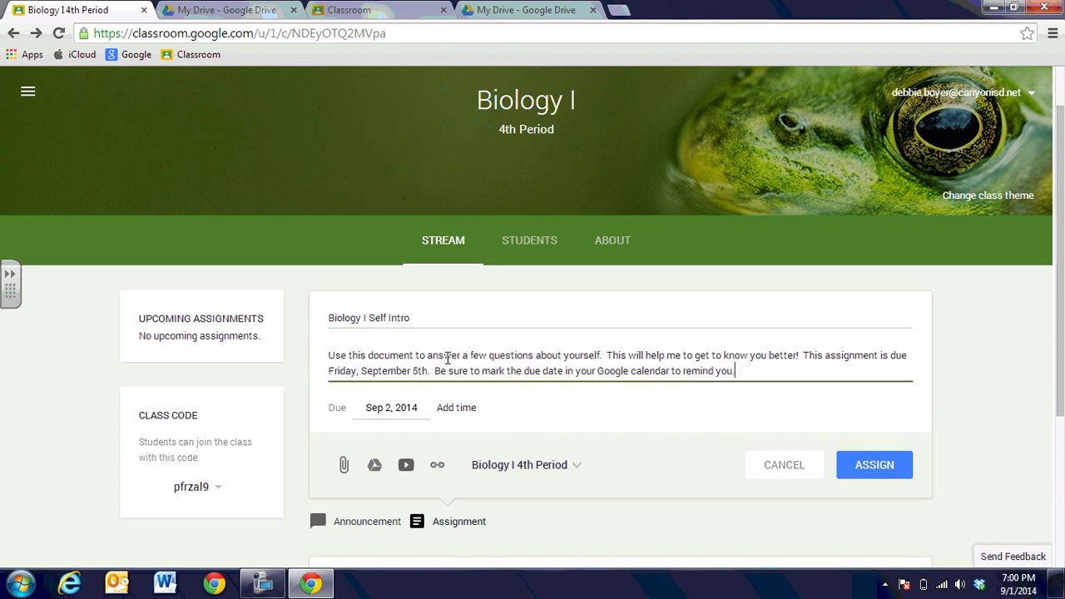
{"action": "left_click", "coordinate": [400, 413]}
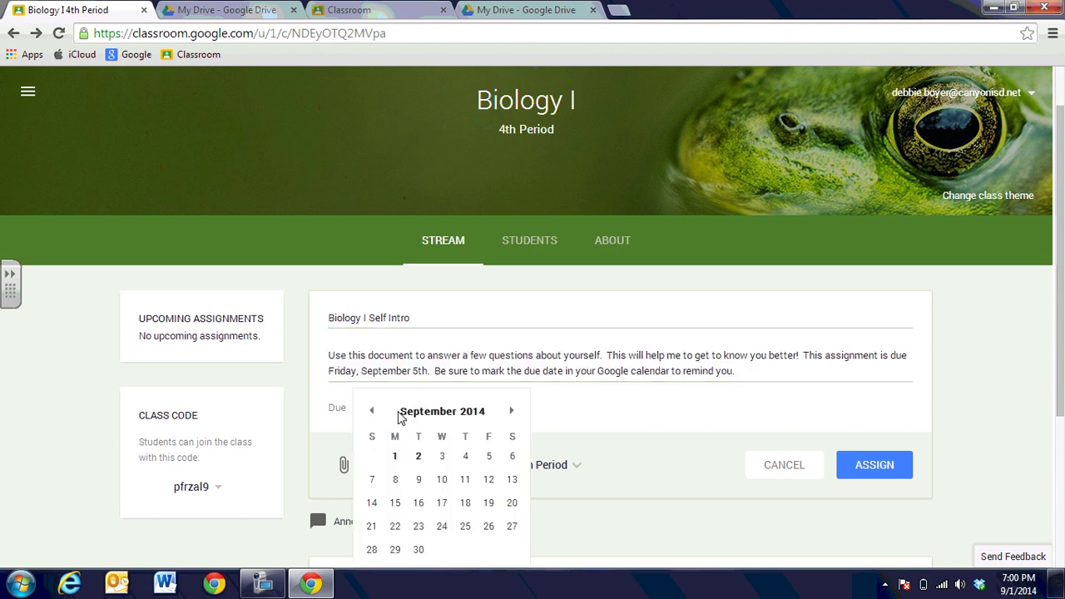
{"action": "left_click", "coordinate": [489, 457]}
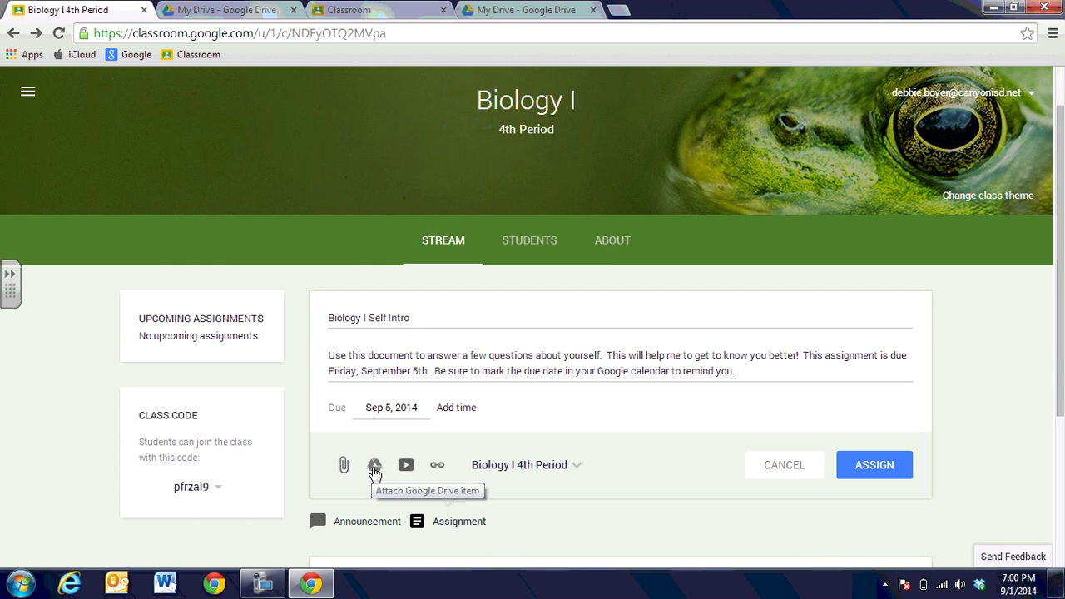
Attach the Biology I SELF Intro document from Google Drive.
{"action": "left_click", "coordinate": [374, 468]}
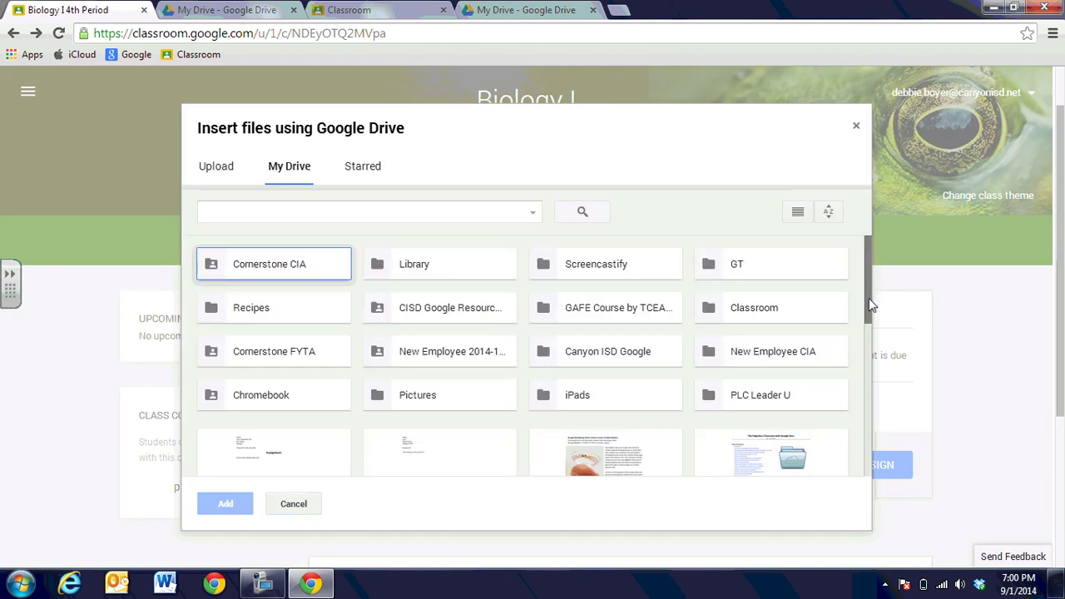
{"action": "scroll", "coordinate": [866, 333], "scroll_direction": "down", "scroll_amount": 5}
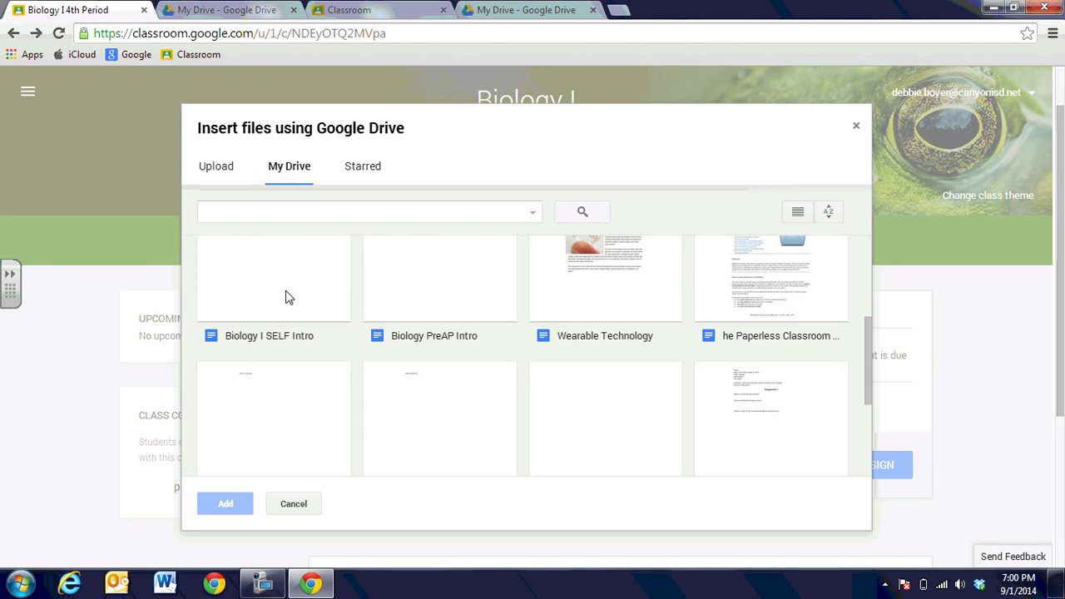
{"action": "left_click", "coordinate": [287, 297]}
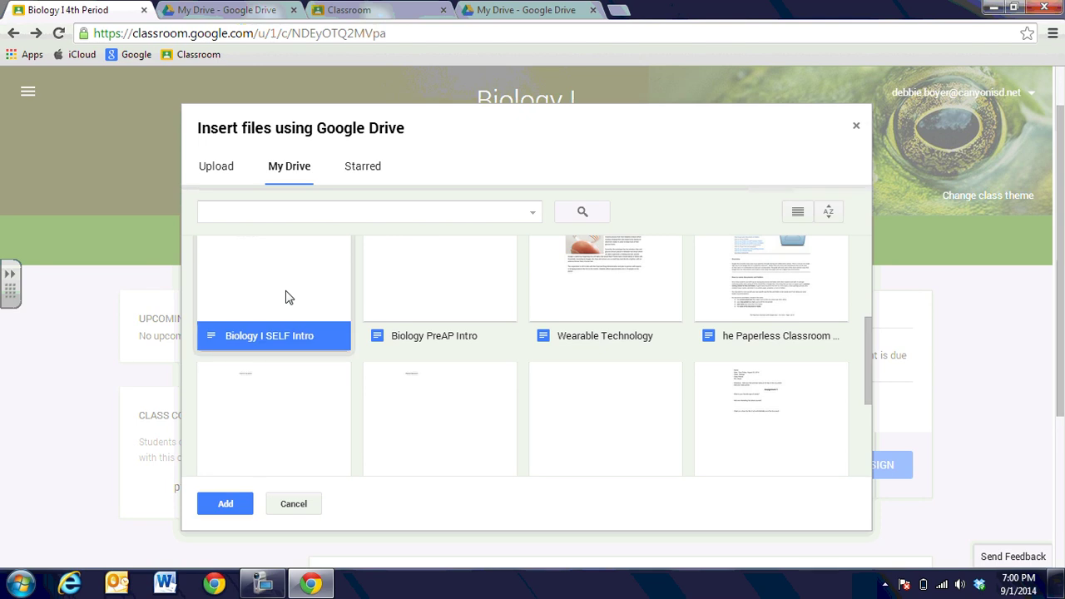
{"action": "left_click", "coordinate": [226, 504]}
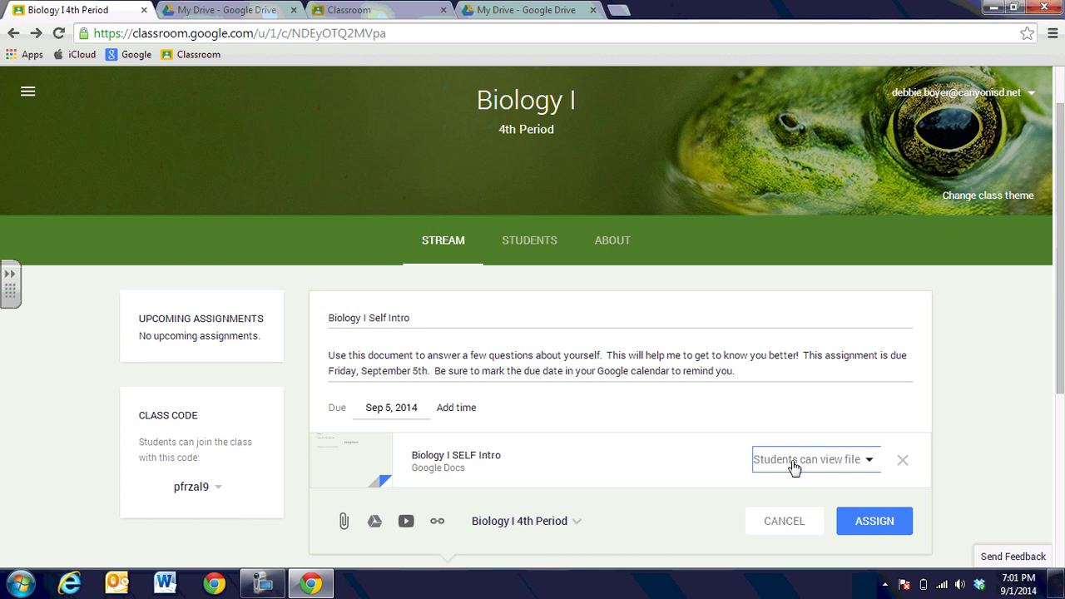
Set the attached doc to 'Make a copy for each student'.
{"action": "left_click_drag", "start_coordinate": [1060, 364], "coordinate": [1056, 427]}
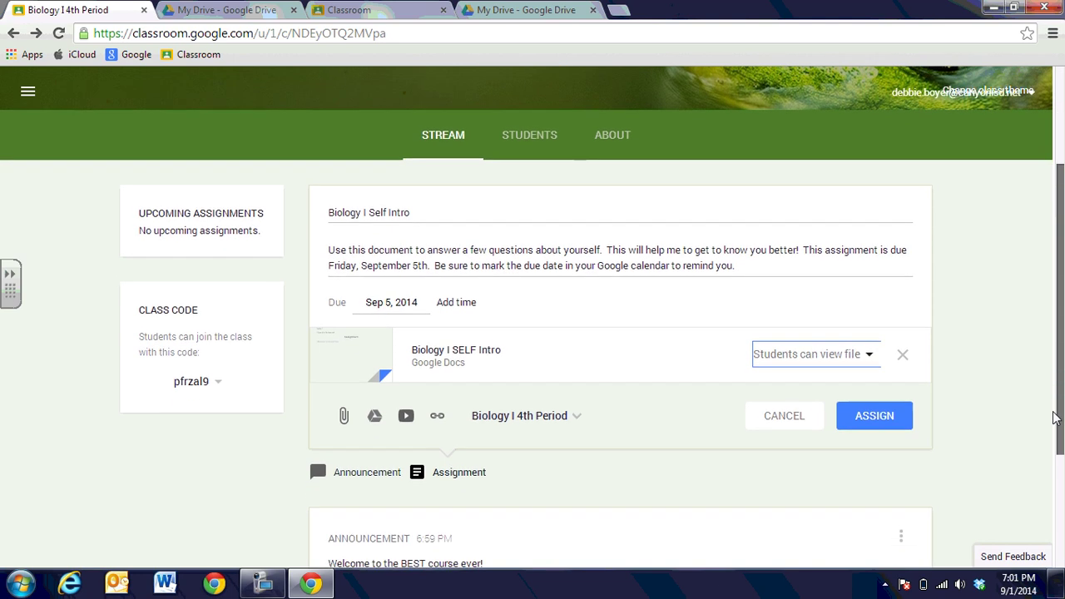
{"action": "left_click", "coordinate": [846, 356]}
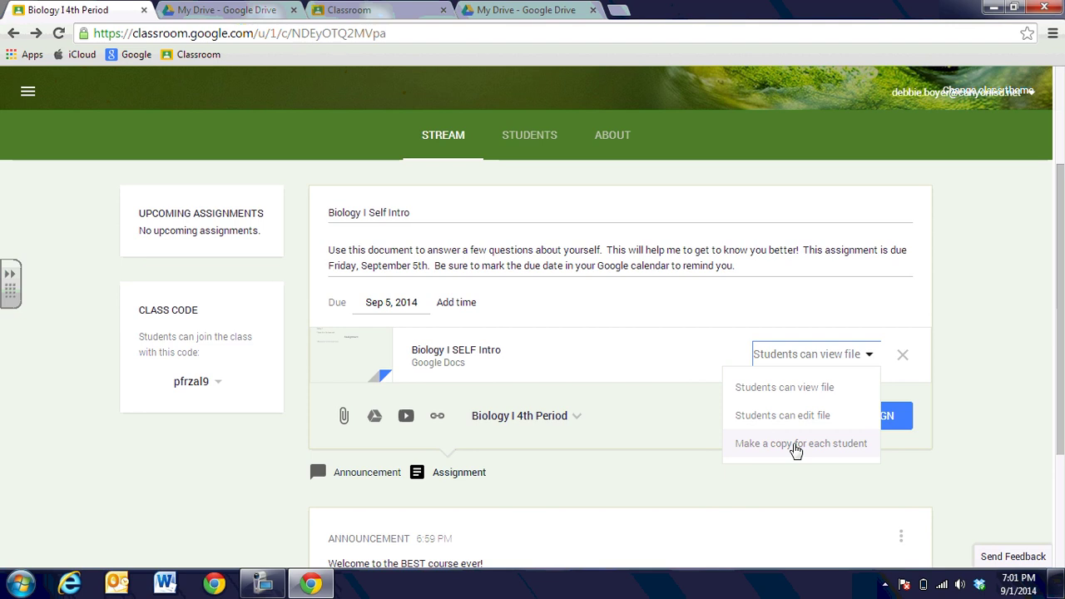
{"action": "left_click", "coordinate": [797, 444]}
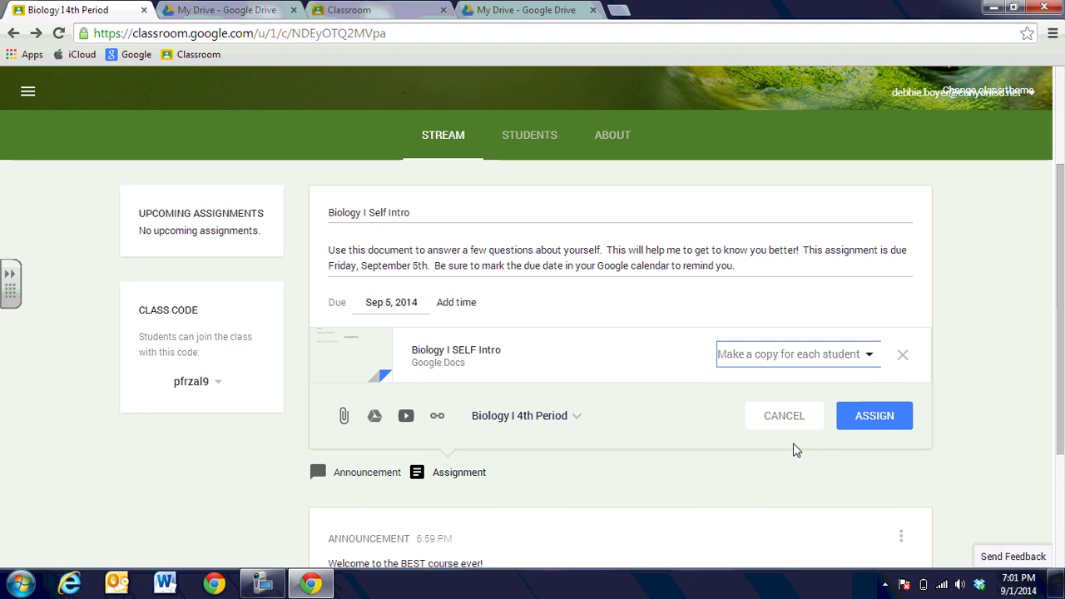
Assign the Self Intro assignment to Biology I 4th Period only.
{"action": "left_click", "coordinate": [551, 416]}
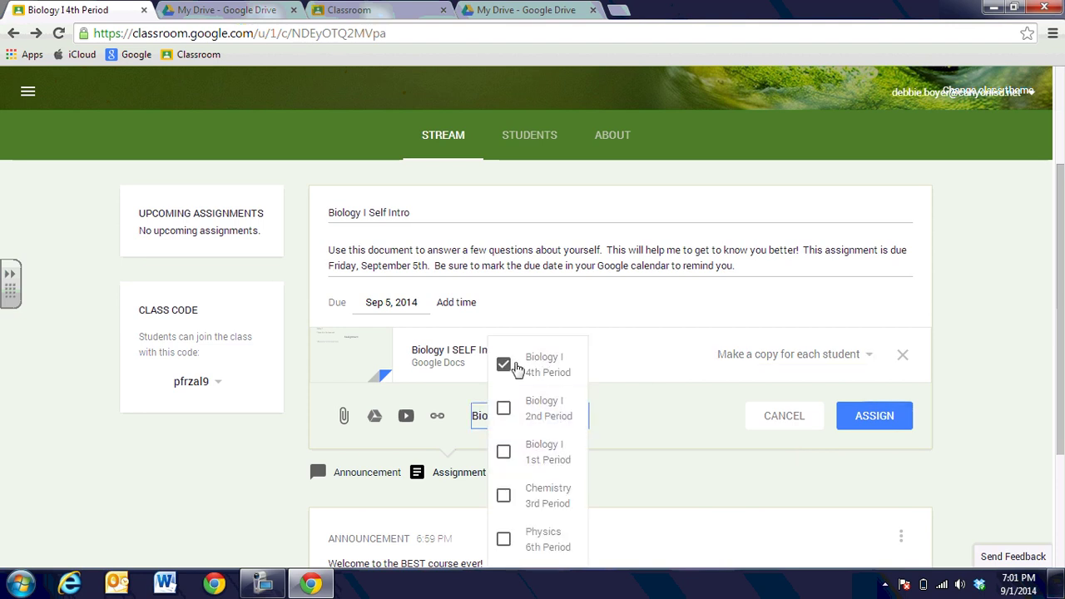
{"action": "left_click", "coordinate": [621, 411]}
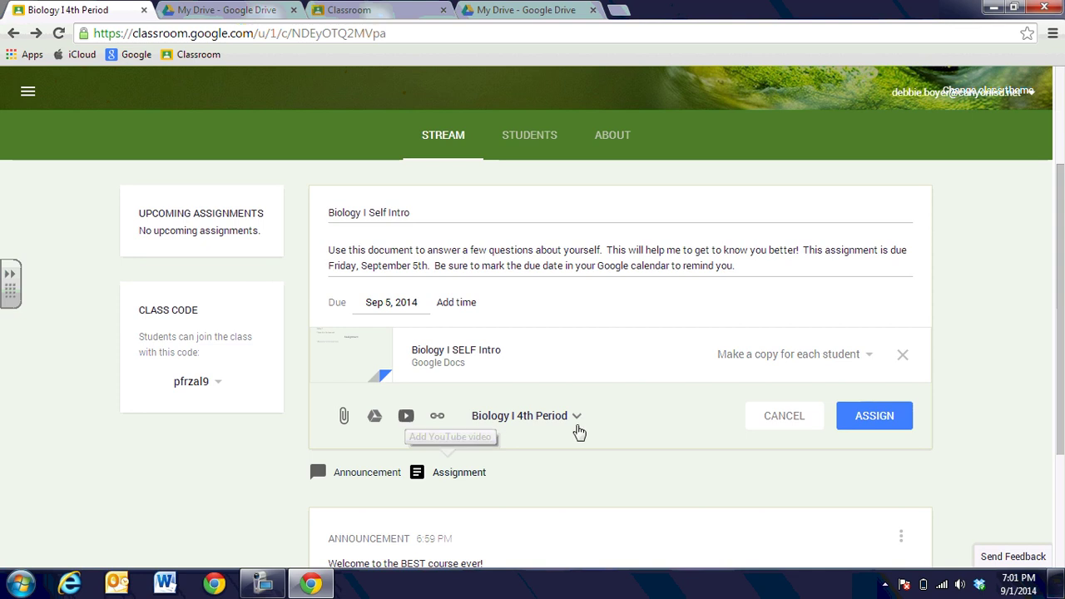
{"action": "left_click", "coordinate": [878, 429]}
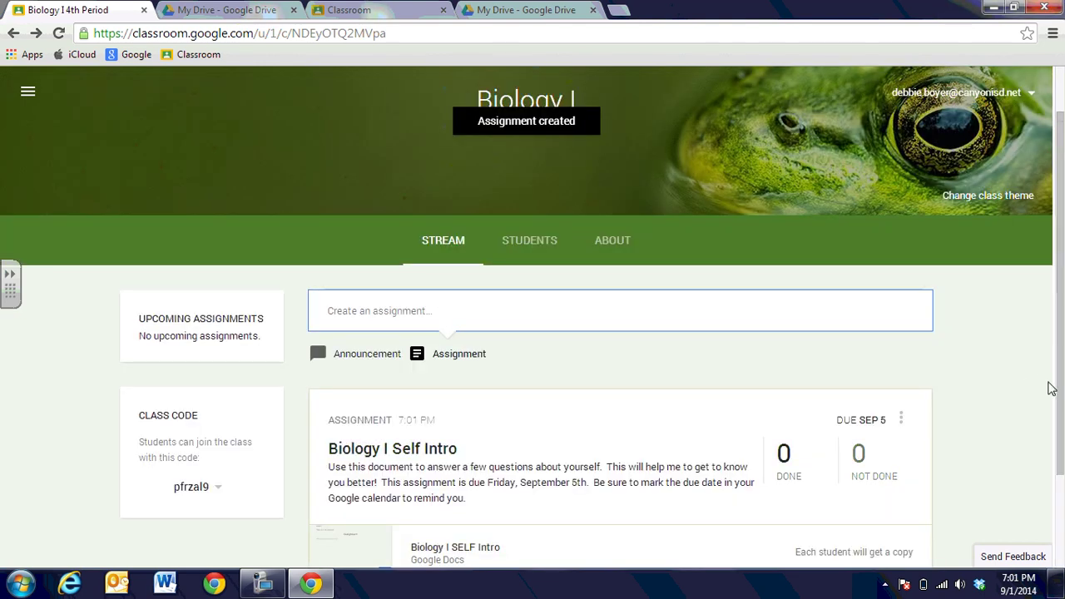
Review the posted Self Intro assignment in the stream, then go to the Google Drive tab.
{"action": "left_click_drag", "start_coordinate": [1060, 407], "coordinate": [1061, 452]}
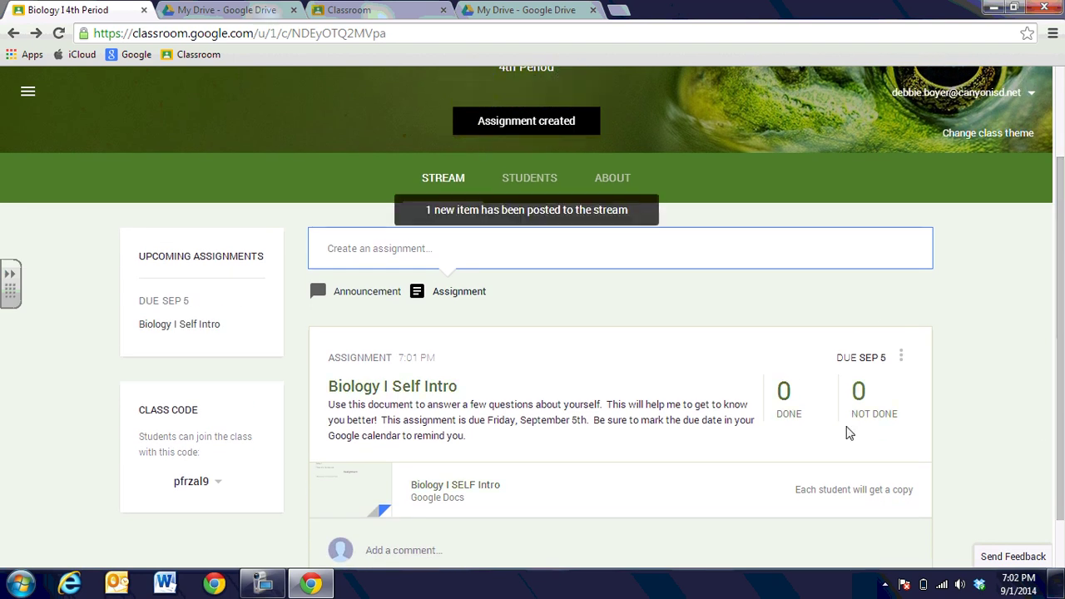
{"action": "left_click_drag", "start_coordinate": [1060, 420], "coordinate": [1061, 334]}
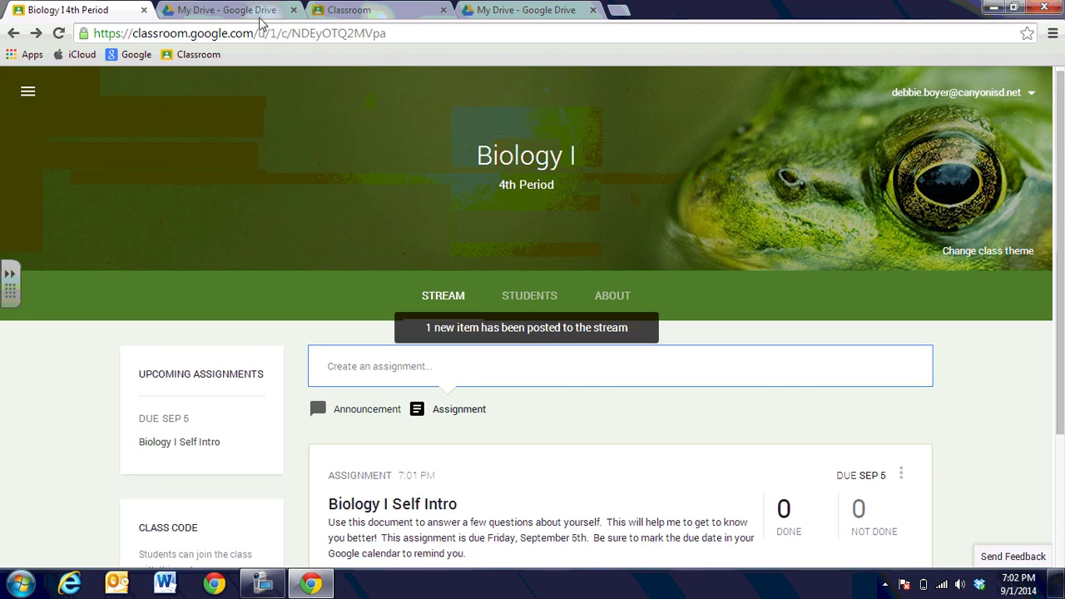
{"action": "left_click", "coordinate": [223, 10]}
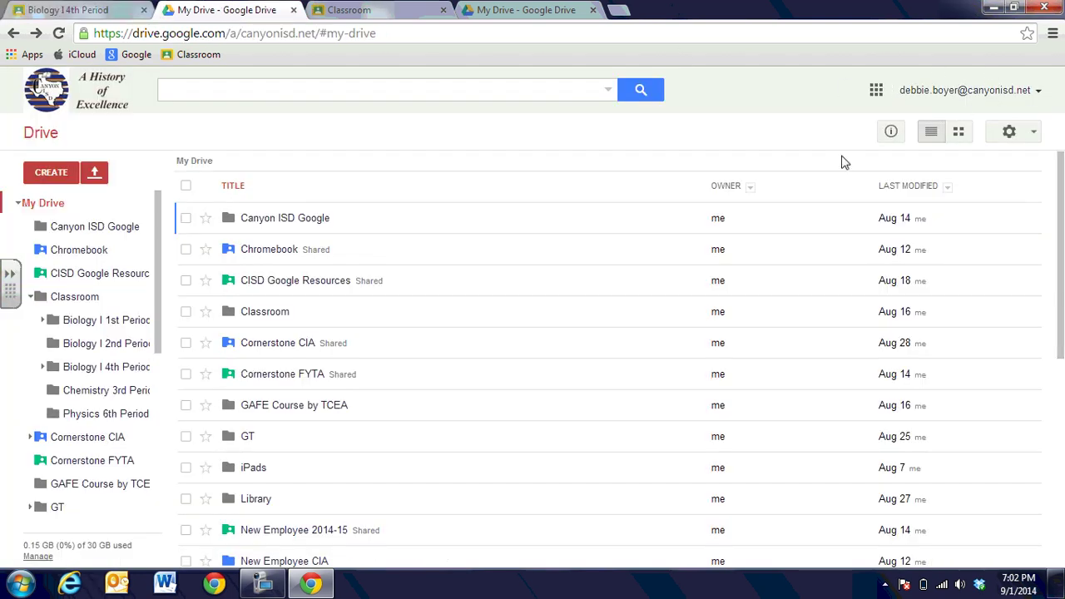
Browse the Classroom > Biology I 4th Period Drive folder, then go to the student's Classroom tab.
{"action": "left_click", "coordinate": [276, 319]}
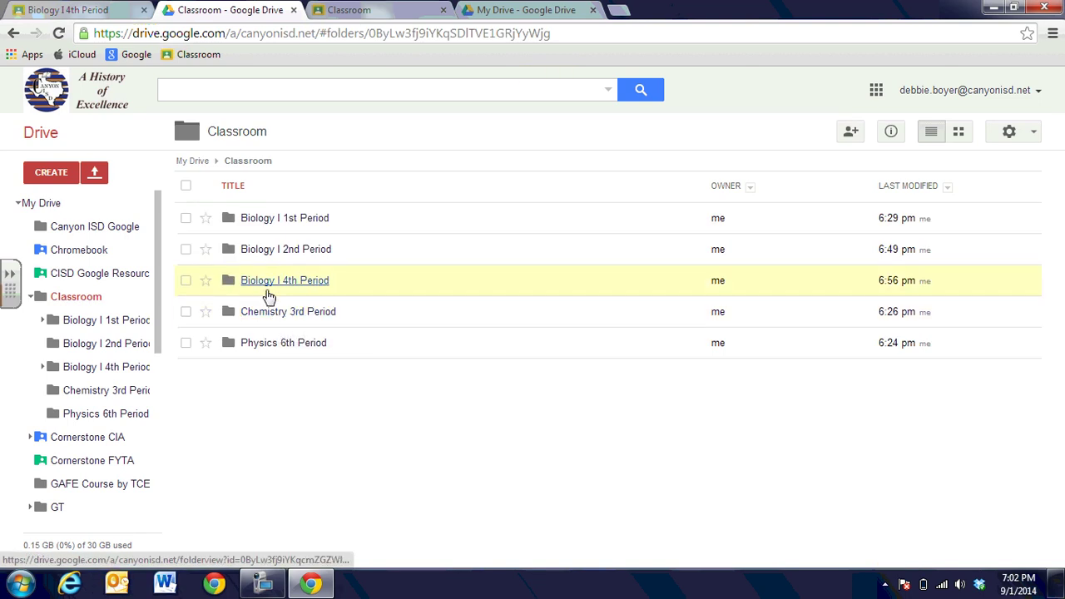
{"action": "left_click", "coordinate": [256, 285]}
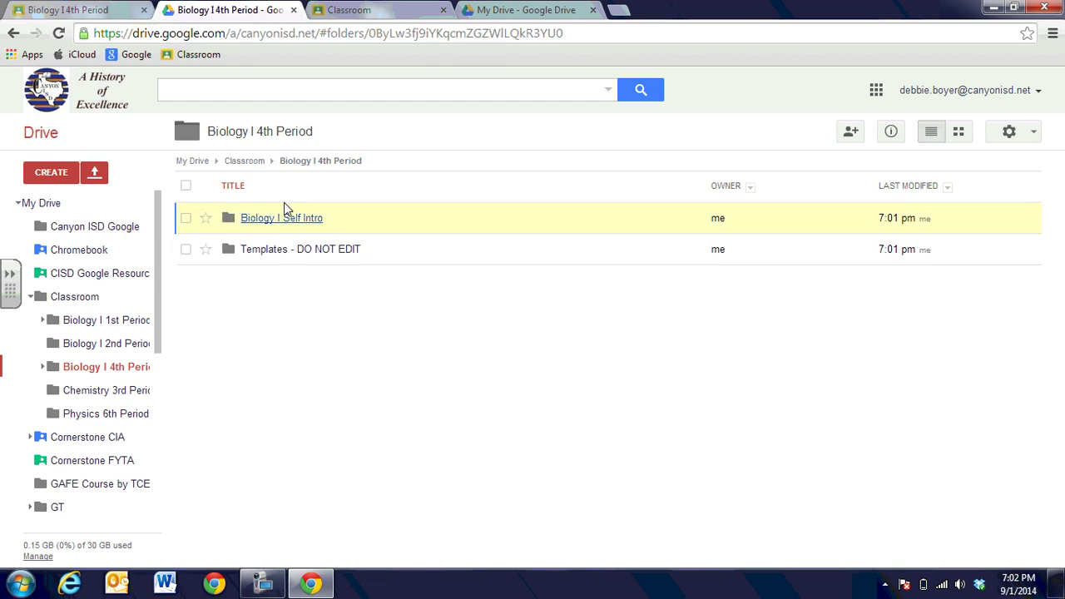
{"action": "left_click", "coordinate": [13, 35]}
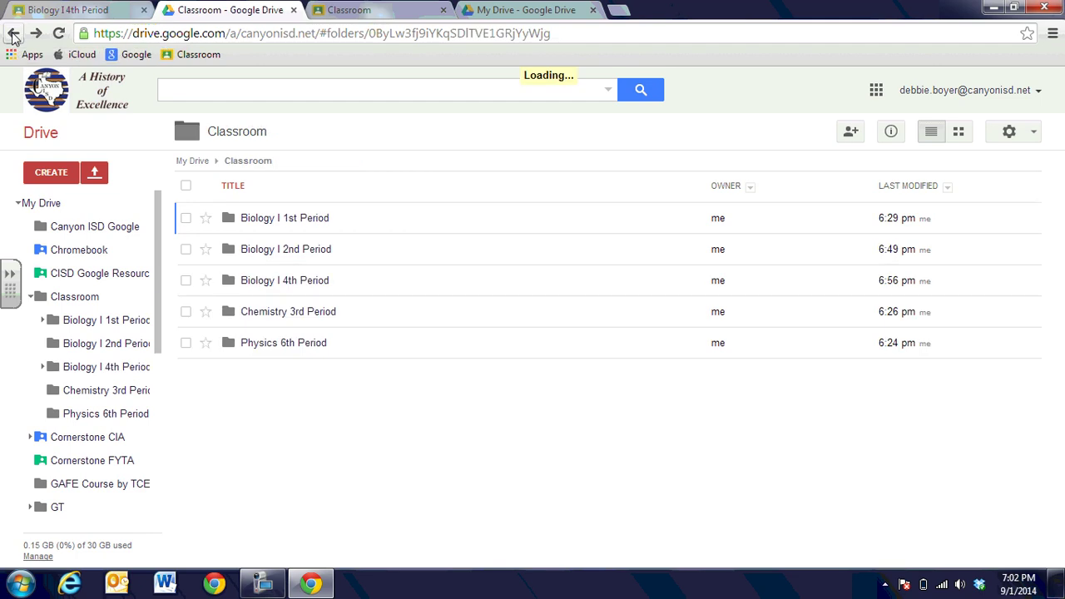
{"action": "left_click", "coordinate": [13, 35]}
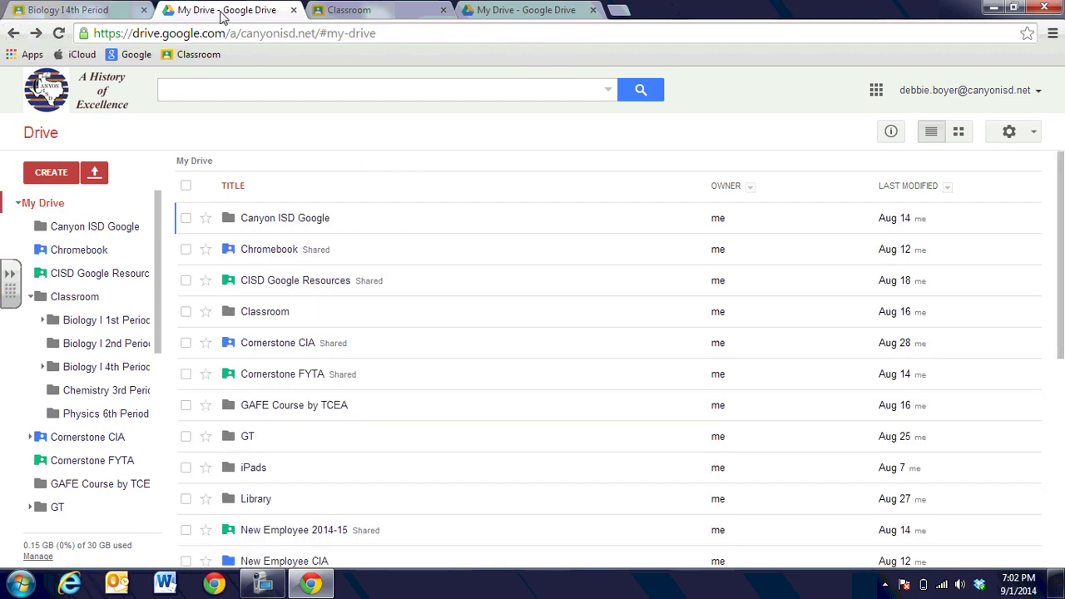
{"action": "left_click", "coordinate": [362, 19]}
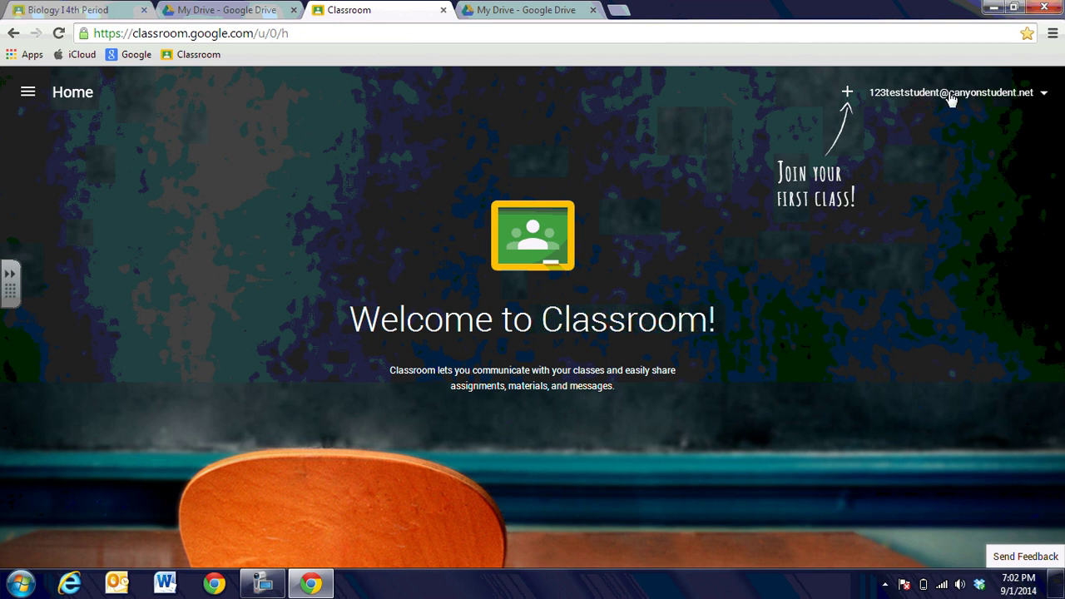
Join Biology I 4th Period as the student by entering the teacher's class code.
{"action": "left_click", "coordinate": [847, 93]}
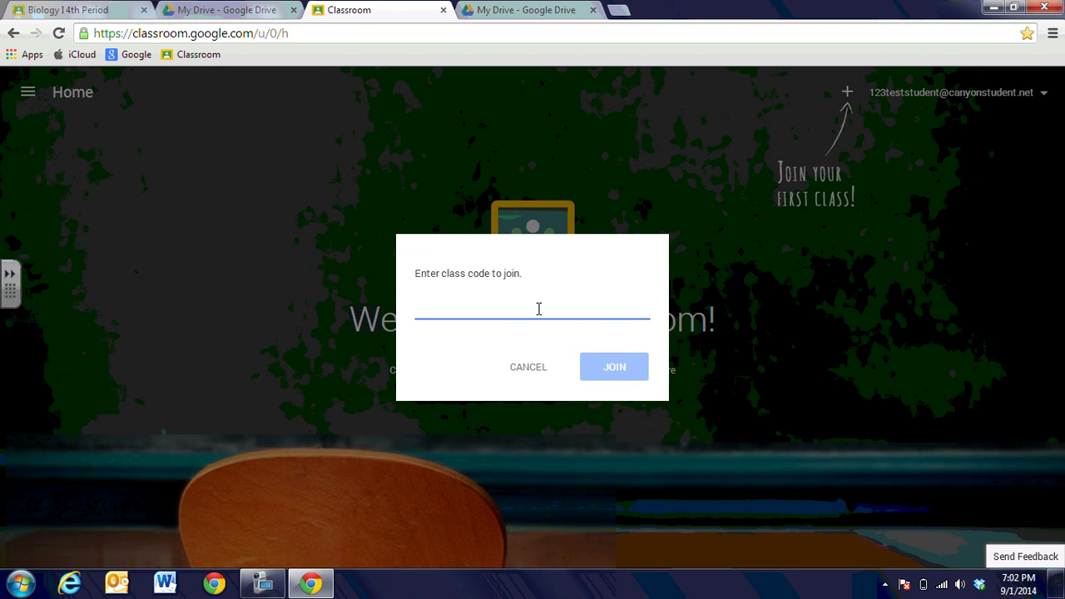
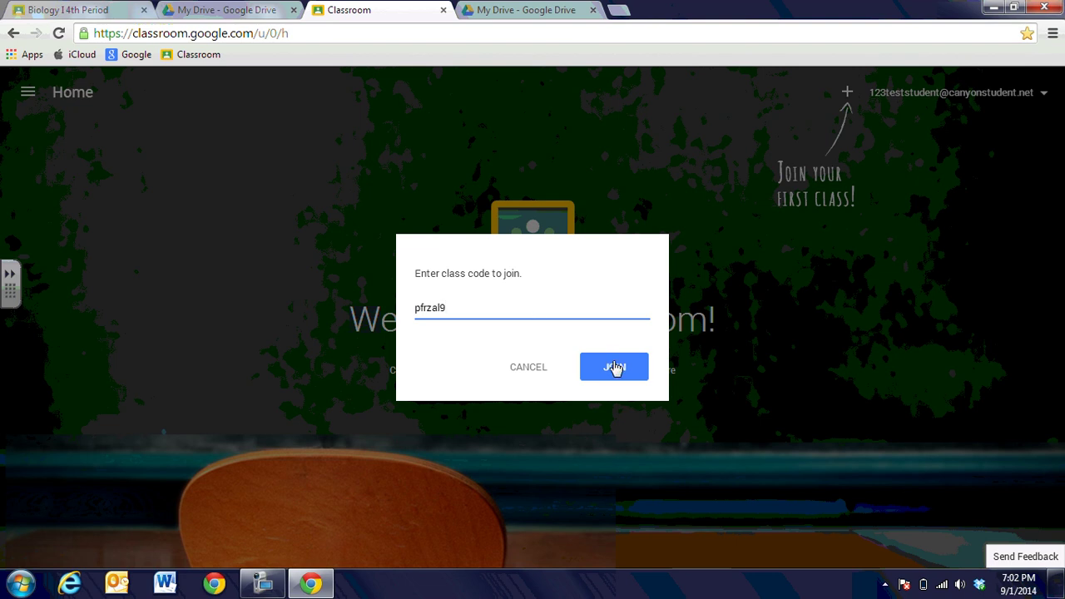
{"action": "left_click", "coordinate": [615, 368]}
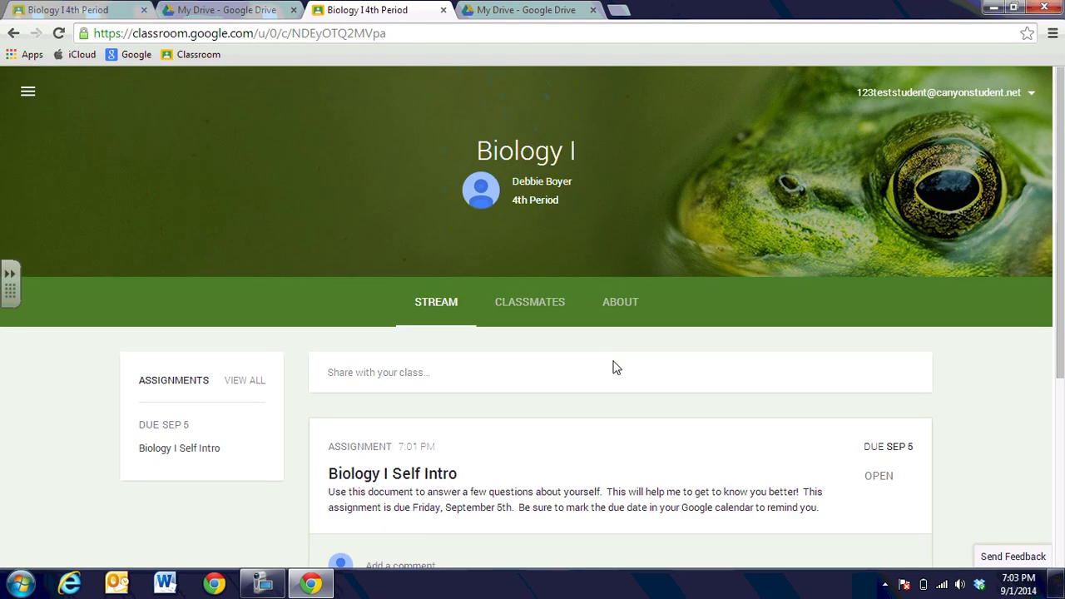
Open the Biology I Self Intro assignment and its 'Biology I SELF Intro - Test Student' document.
{"action": "left_click_drag", "start_coordinate": [1063, 284], "coordinate": [1062, 451]}
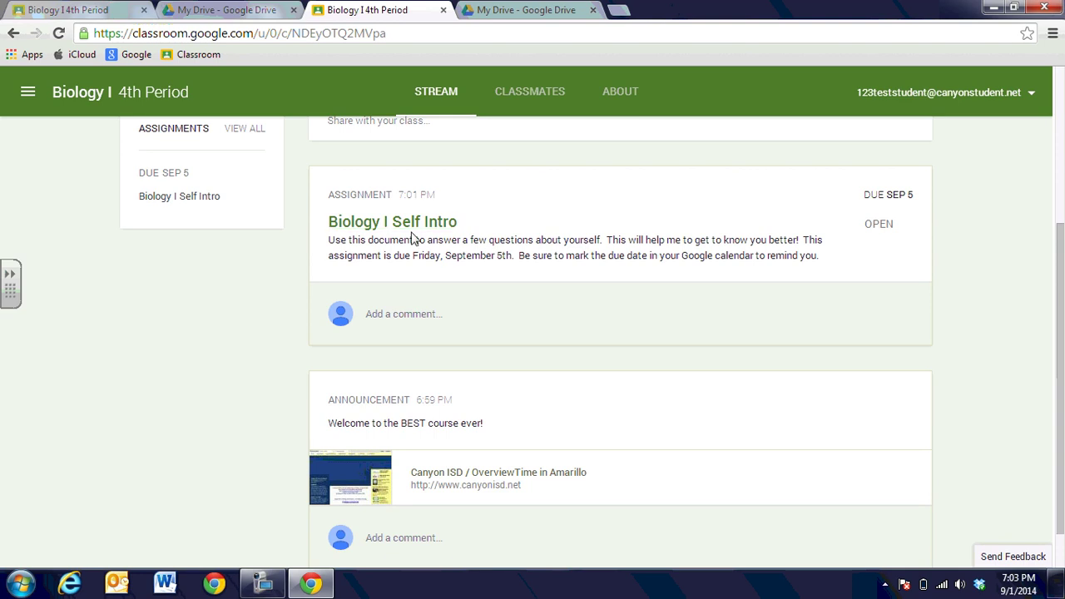
{"action": "left_click_drag", "start_coordinate": [1062, 290], "coordinate": [1062, 239]}
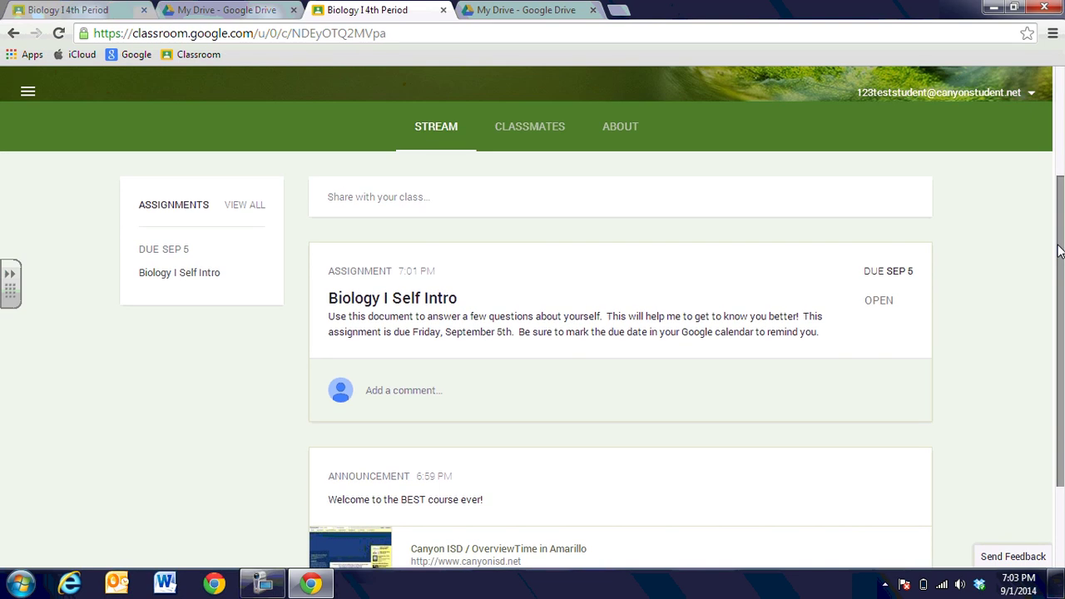
{"action": "left_click", "coordinate": [398, 299]}
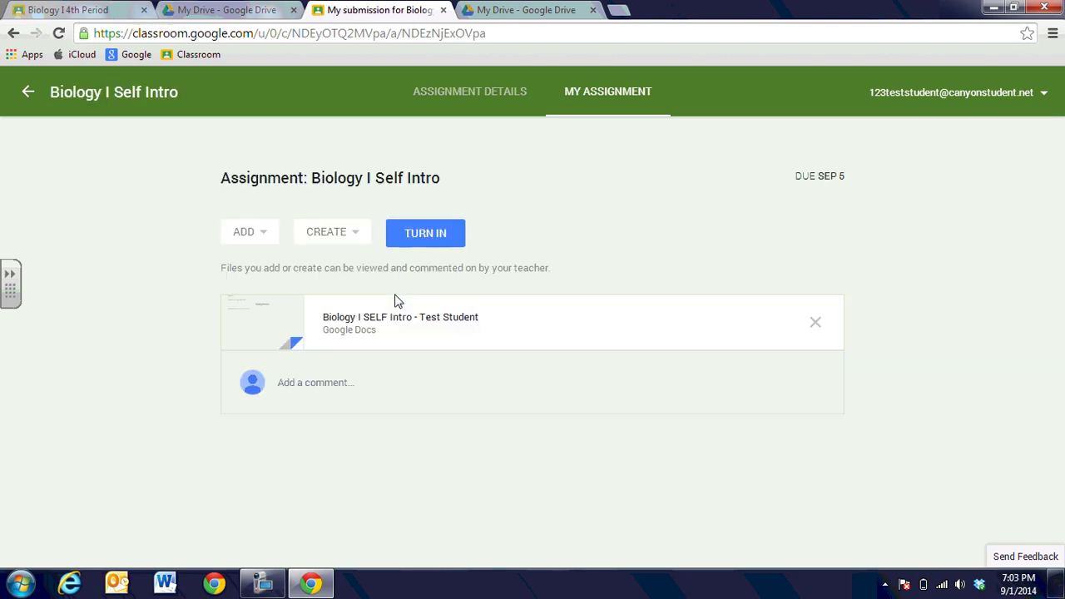
{"action": "left_click", "coordinate": [353, 318]}
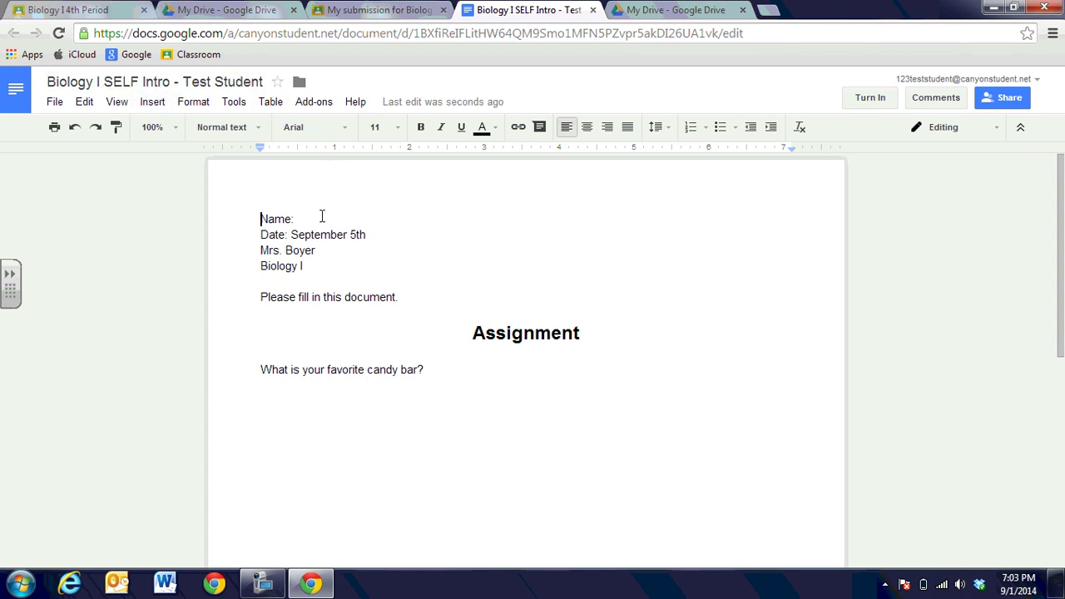
Enter the student's name, answer the favorite candy bar question with 'Hershey's chocolate', and start Turn In.
{"action": "left_click", "coordinate": [321, 216]}
{"action": "type", "text": "Test Student"}
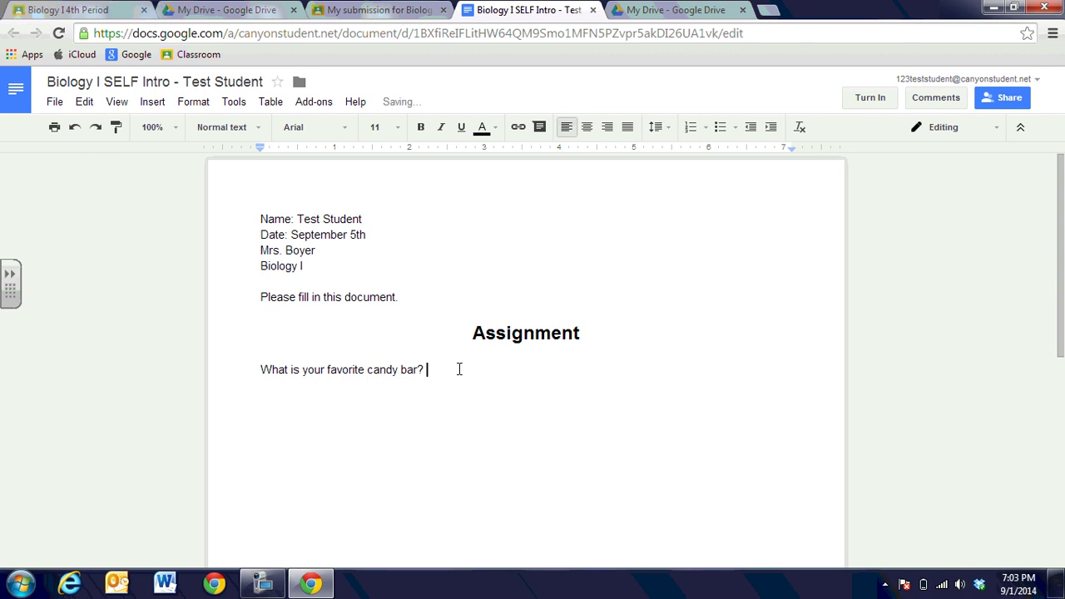
{"action": "type", "text": " Hershey's chocolate"}
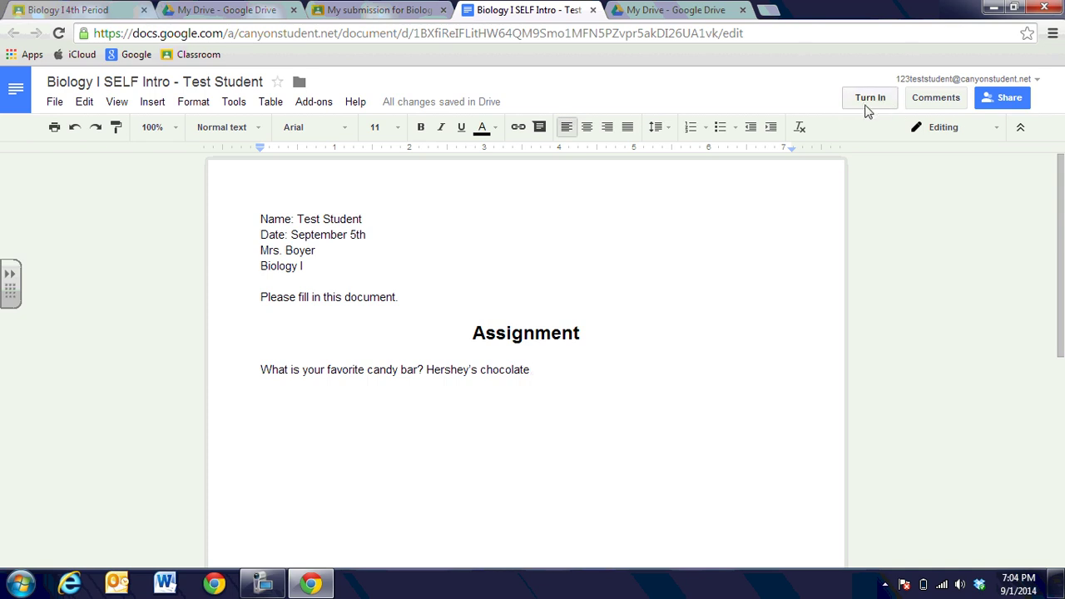
{"action": "left_click", "coordinate": [865, 108]}
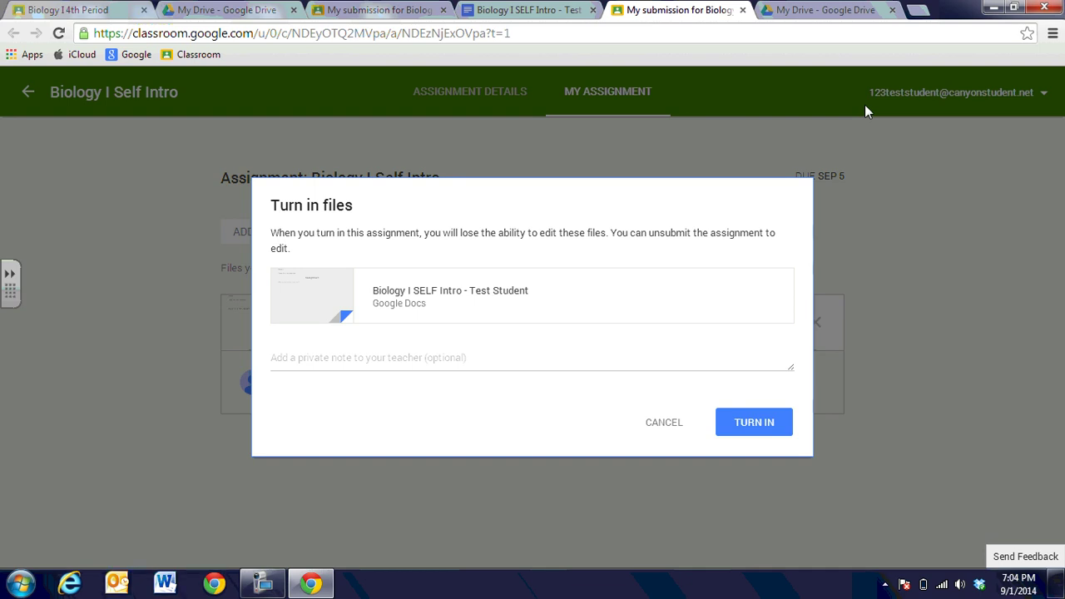
Add the private note 'Hope you like my work' to the teacher and submit the assignment.
{"action": "left_click", "coordinate": [420, 357]}
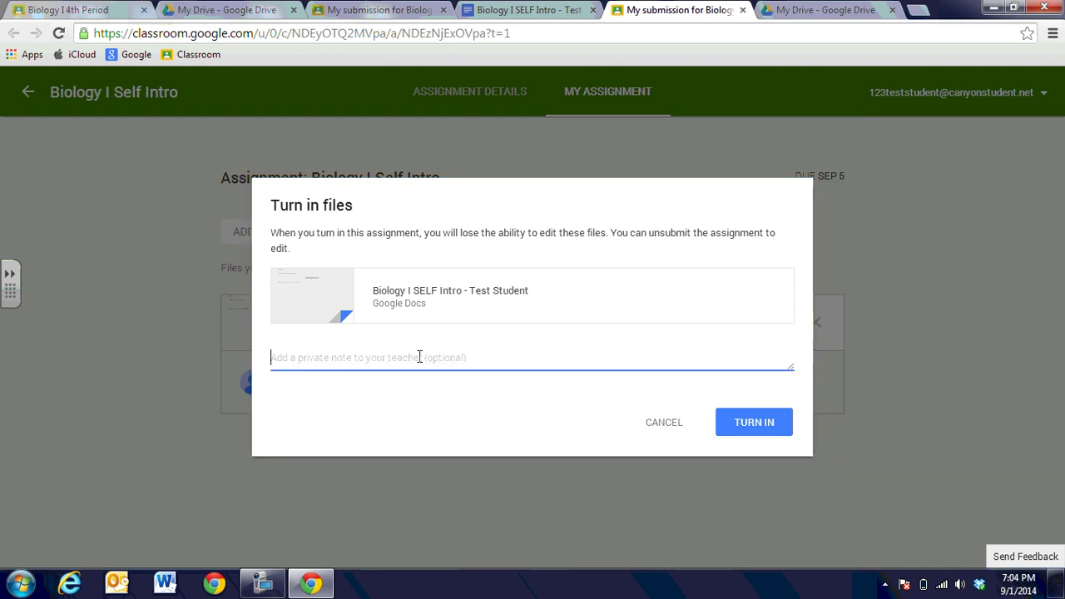
{"action": "type", "text": "Hope you like my work!"}
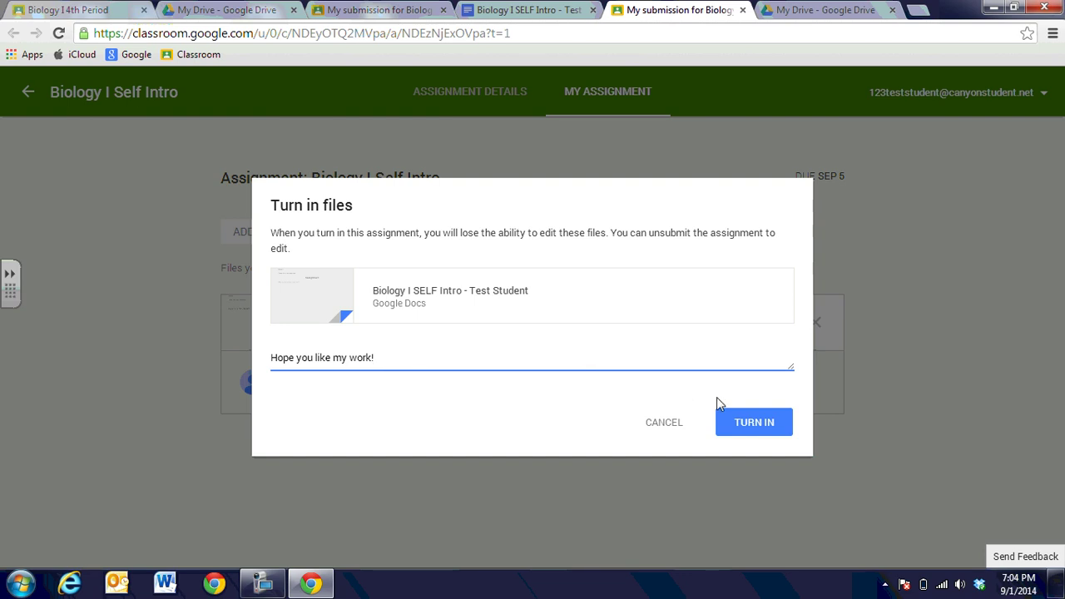
{"action": "left_click", "coordinate": [743, 425]}
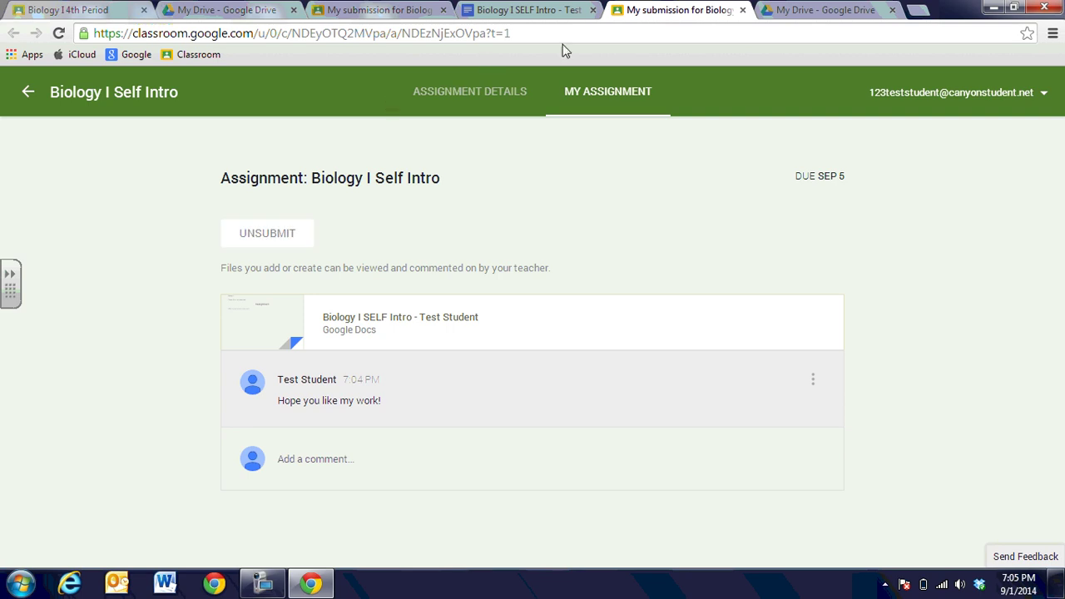
{"action": "left_click", "coordinate": [812, 12]}
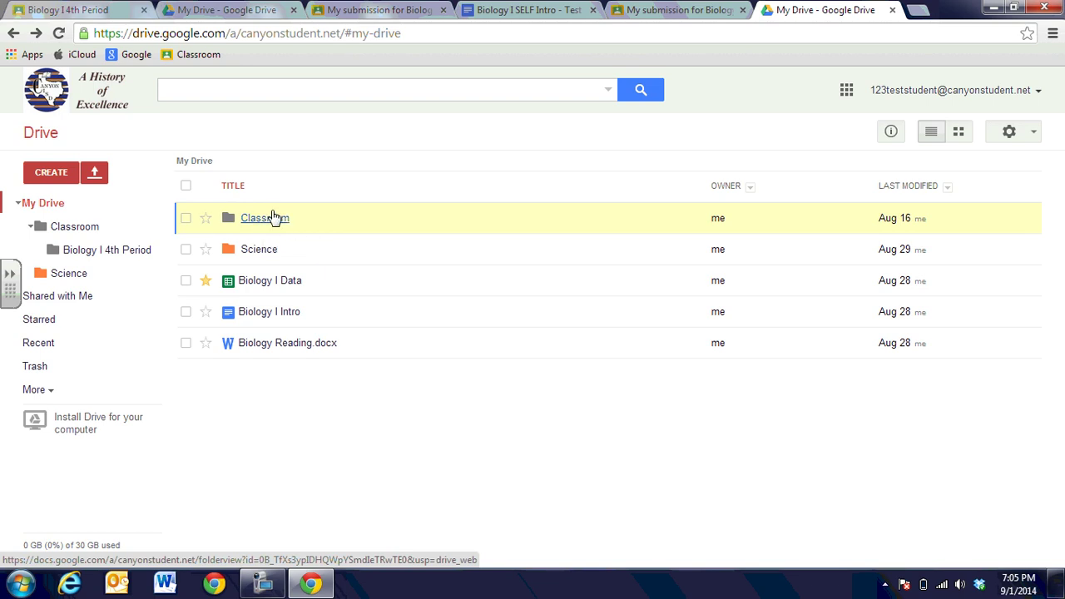
{"action": "left_click", "coordinate": [657, 11]}
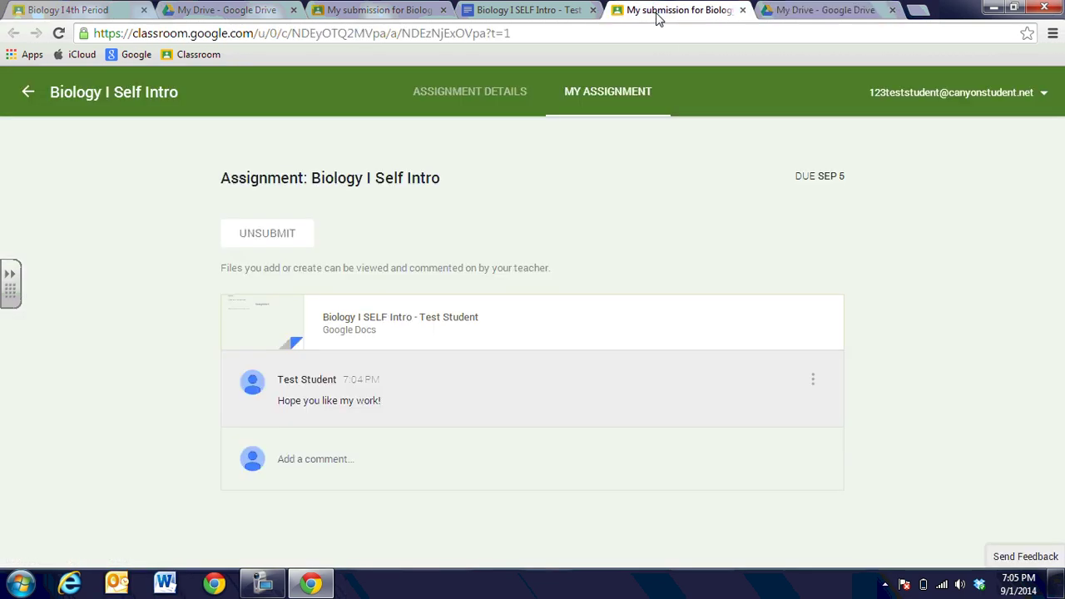
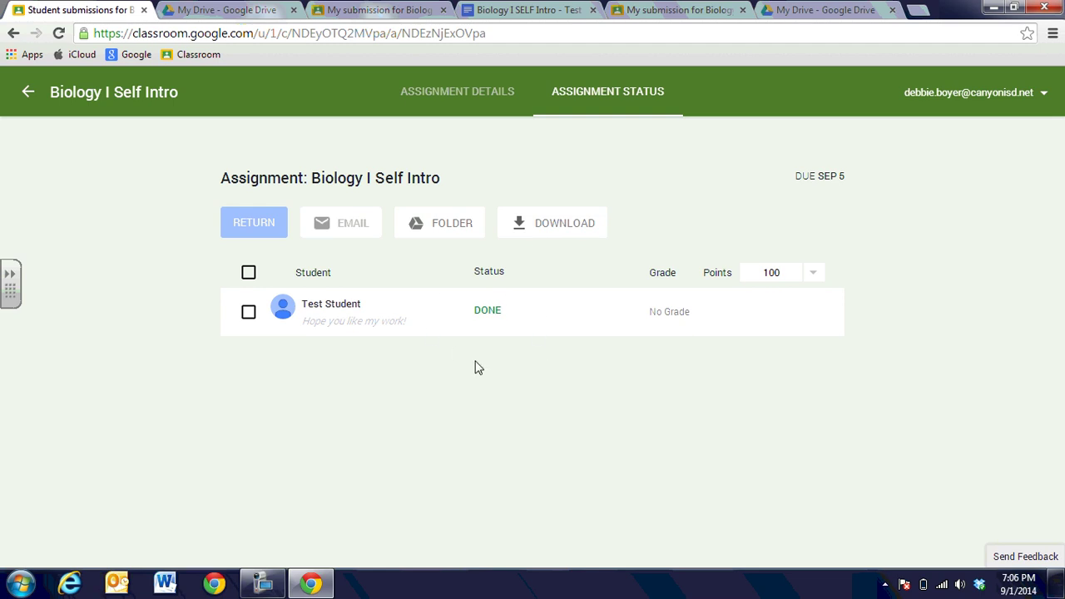
Select the student's row and open their submitted 'Biology I SELF Intro - Test Student' document.
{"action": "left_click", "coordinate": [248, 313]}
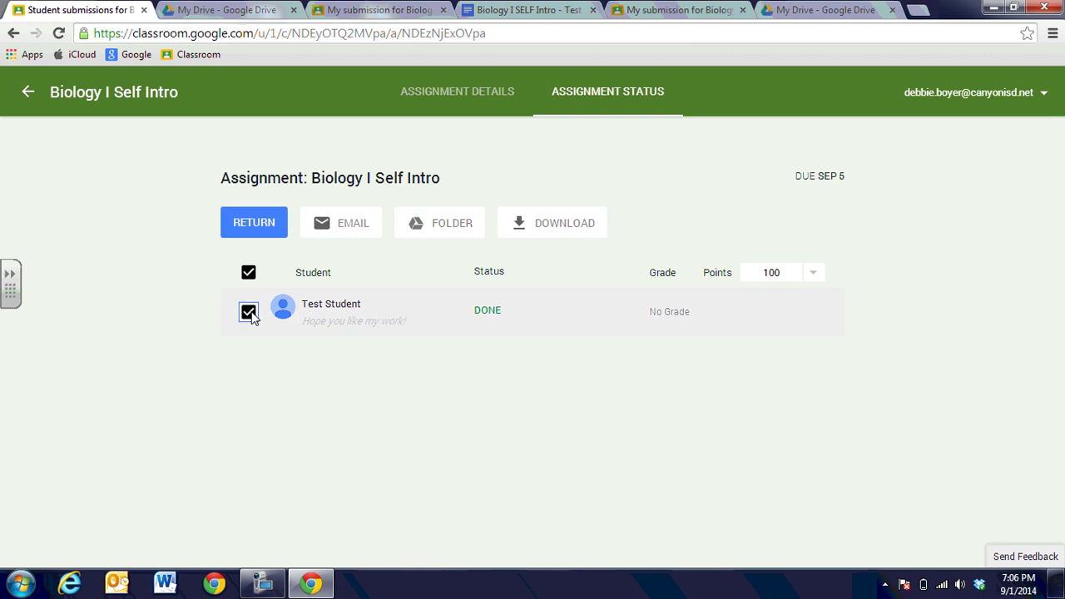
{"action": "left_click", "coordinate": [332, 310]}
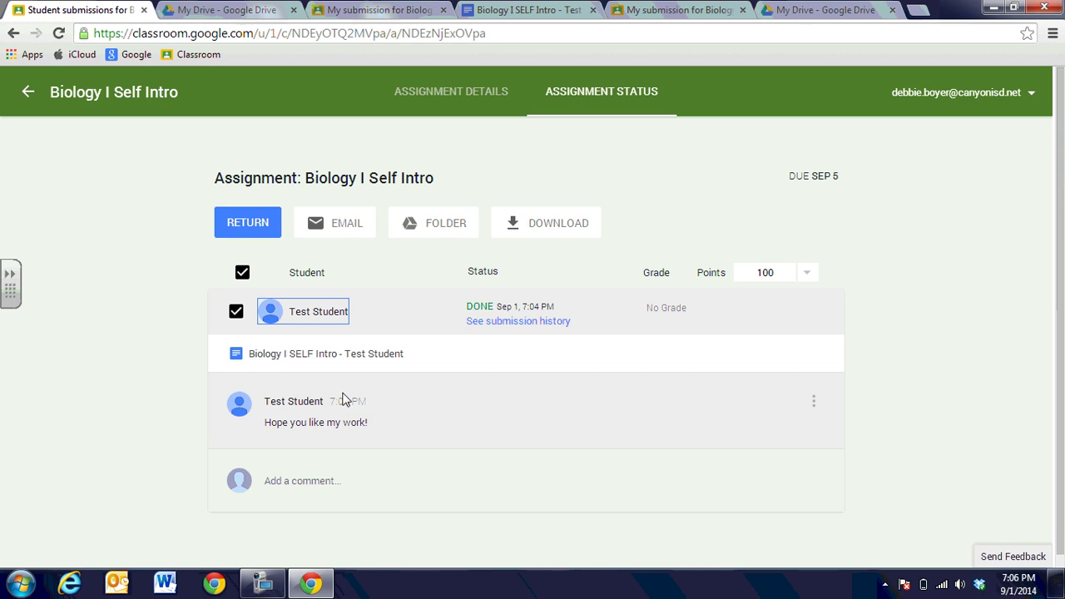
{"action": "left_click", "coordinate": [310, 356]}
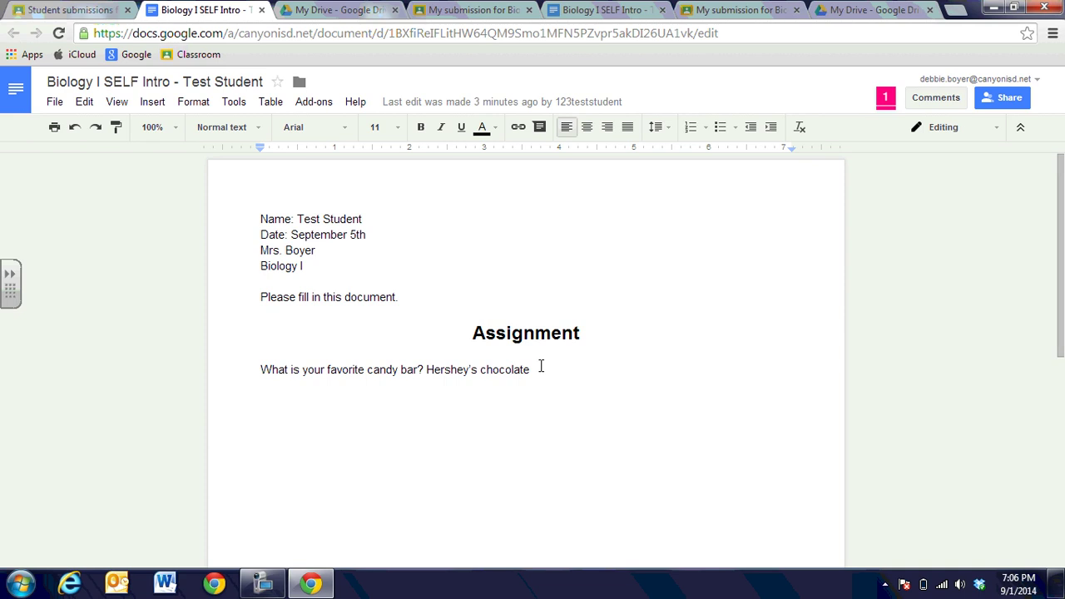
Comment "I love Hershey's chocolate, too!" on the word Name in the student's document.
{"action": "left_click", "coordinate": [926, 104]}
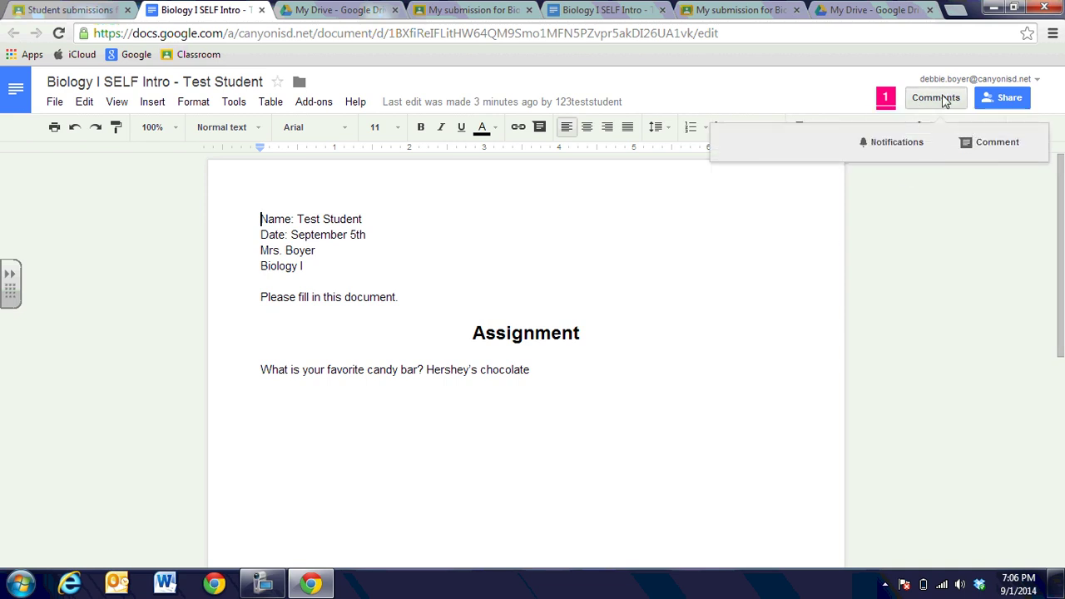
{"action": "left_click", "coordinate": [990, 145]}
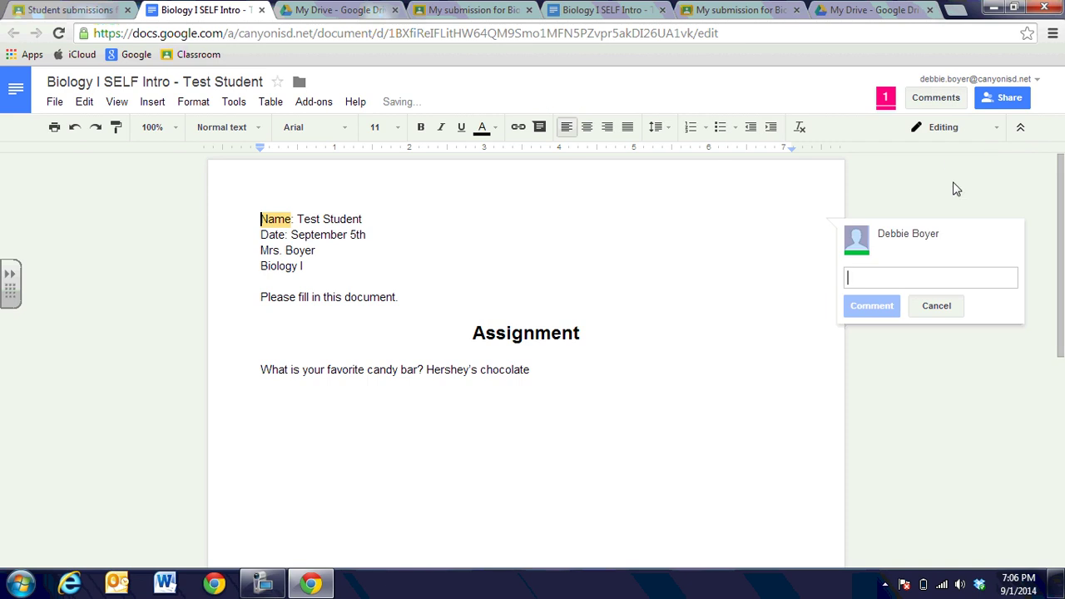
{"action": "type", "text": "I love"}
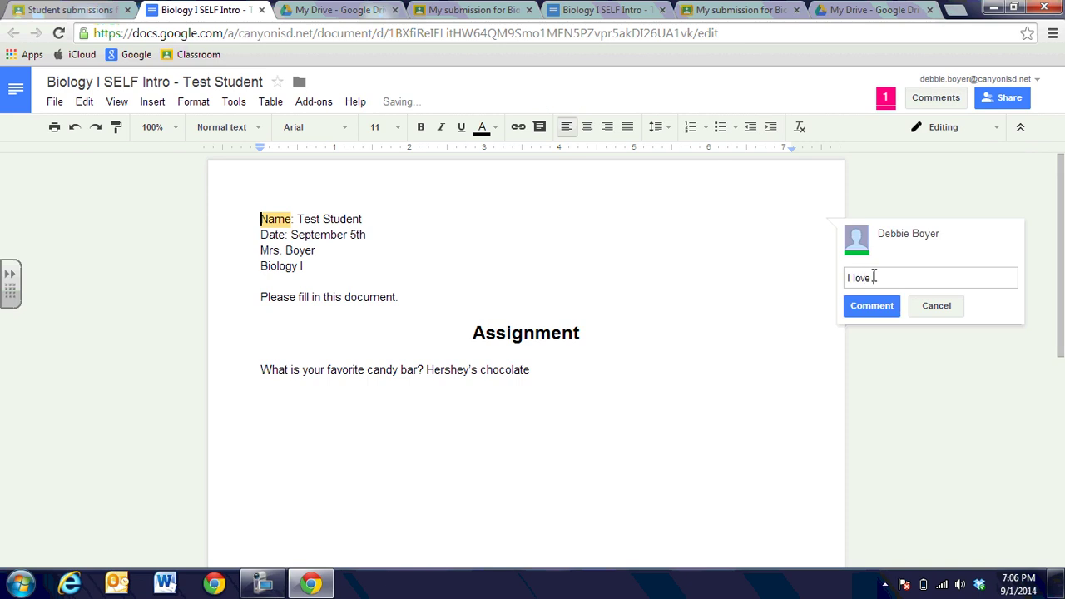
{"action": "type", "text": " Hershey's "}
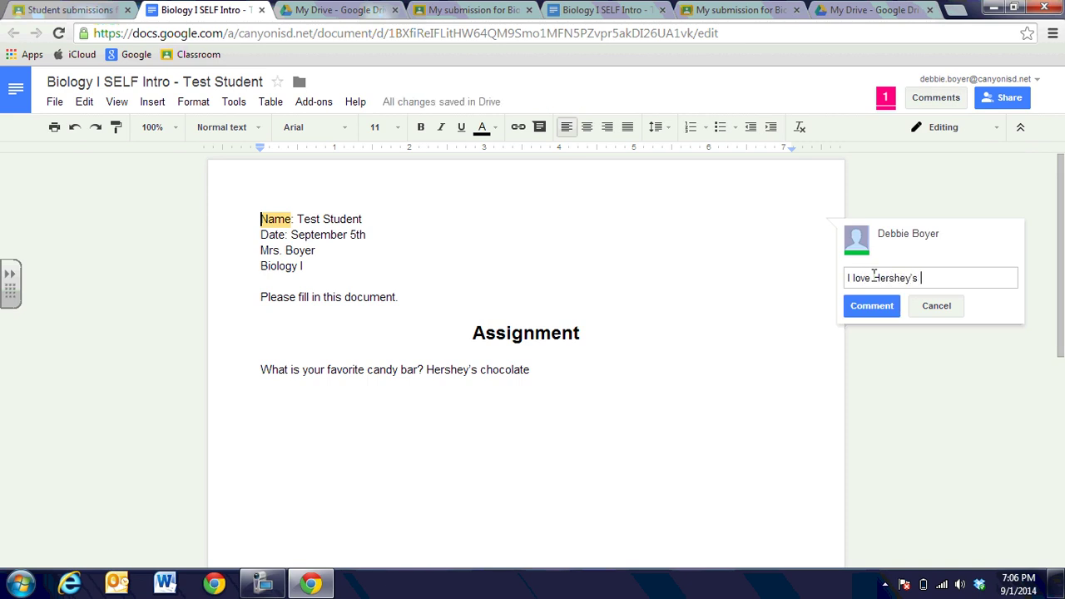
{"action": "type", "text": "chocolate, too!"}
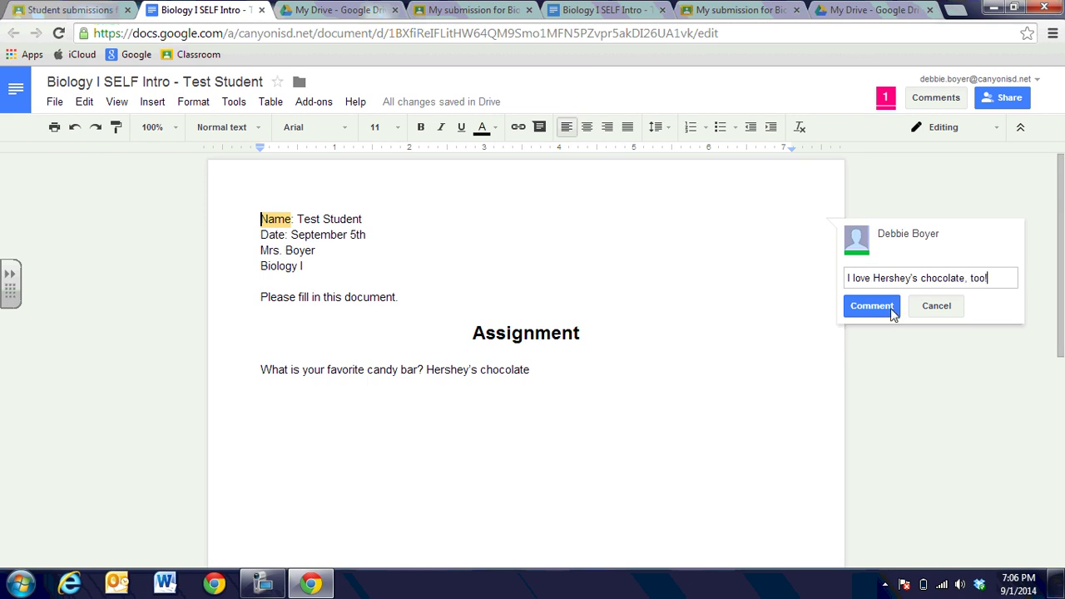
{"action": "left_click", "coordinate": [893, 308]}
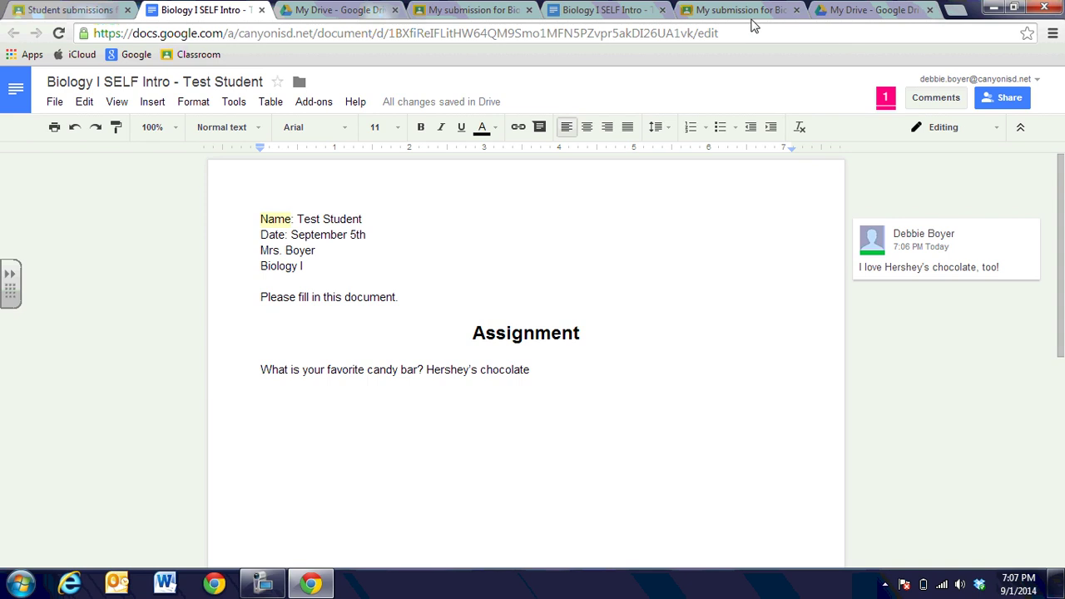
Check the submitted doc from the student's Drive Classroom folder and assignment page, then return to teacher status.
{"action": "left_click", "coordinate": [836, 16]}
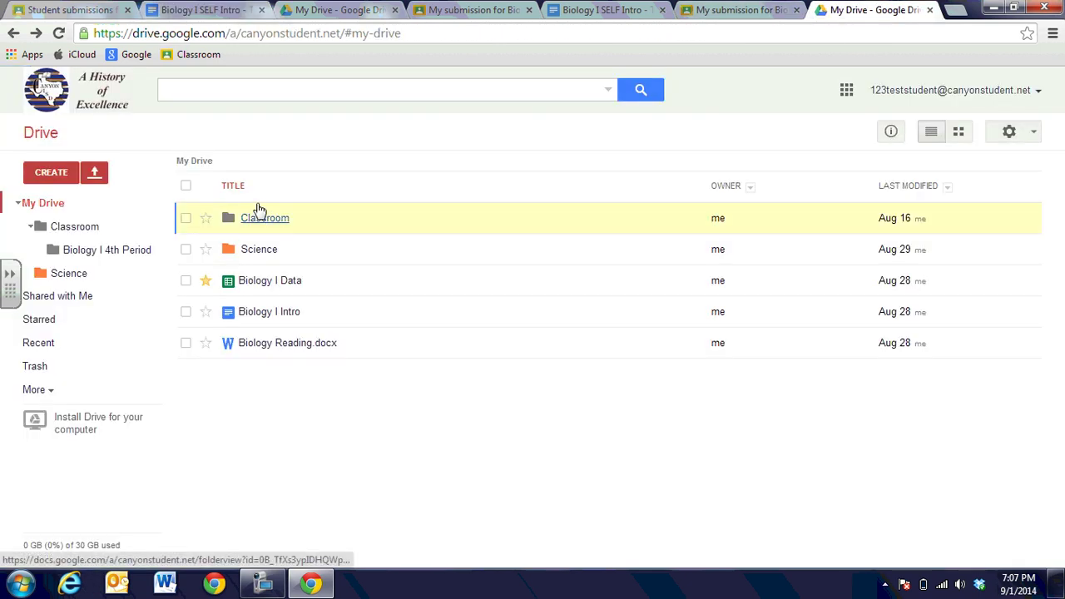
{"action": "left_click", "coordinate": [262, 218]}
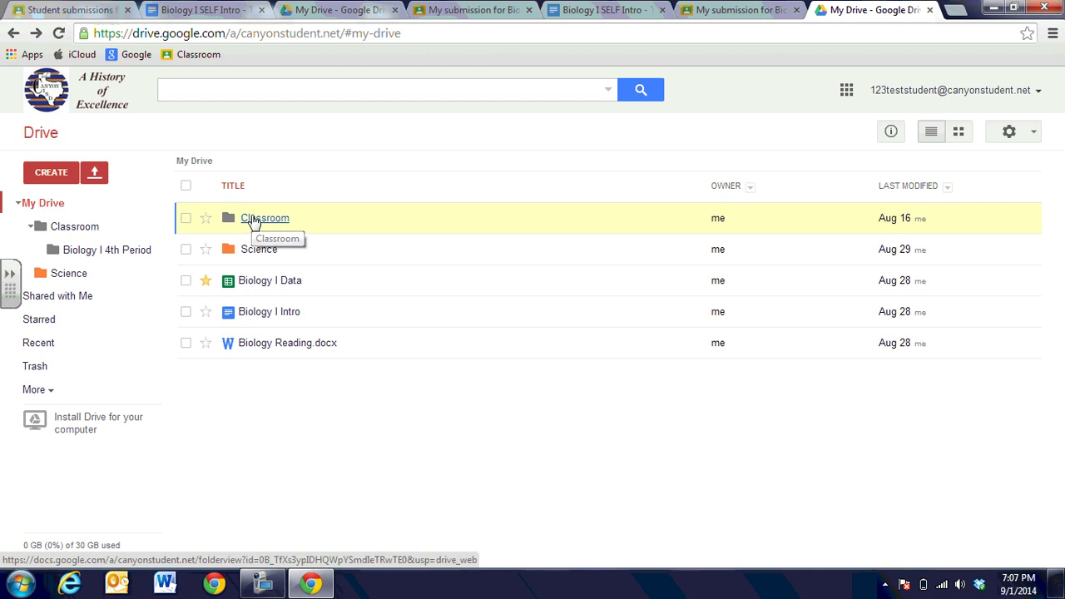
{"action": "left_click", "coordinate": [739, 11]}
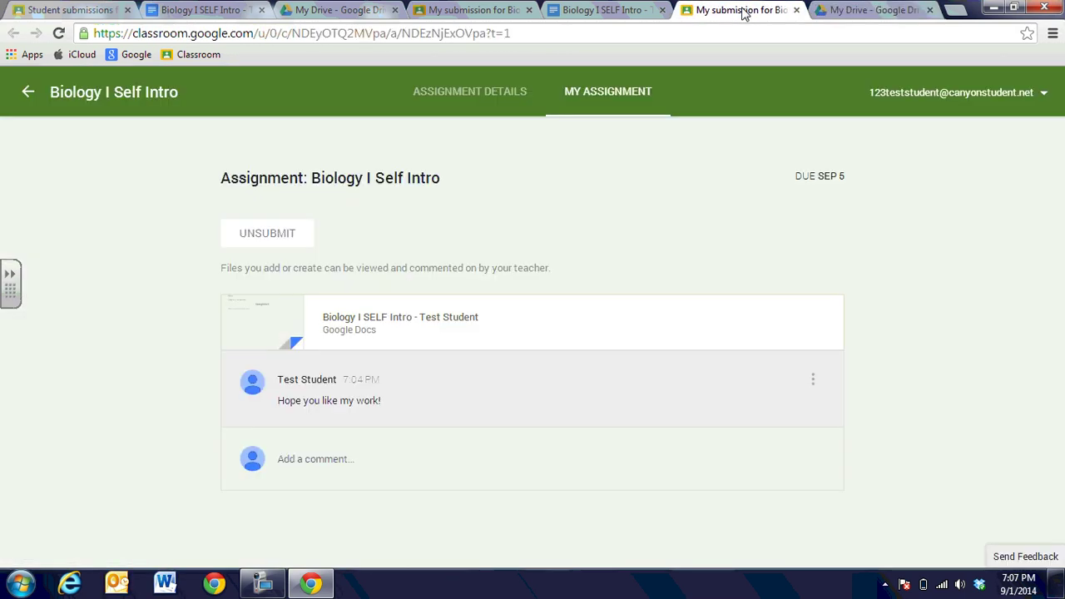
{"action": "left_click", "coordinate": [346, 323]}
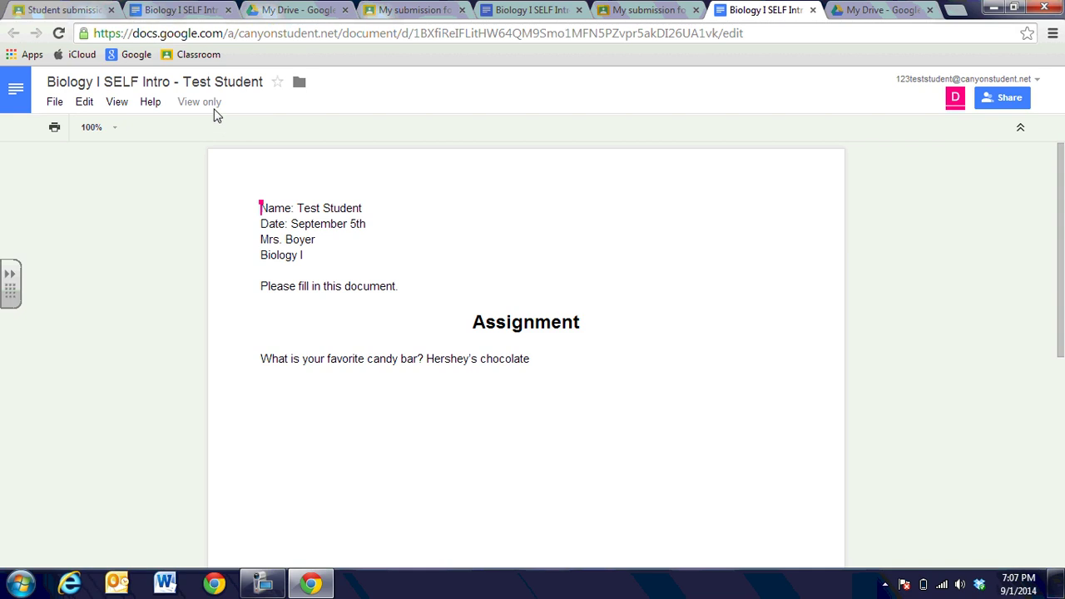
{"action": "left_click", "coordinate": [814, 10]}
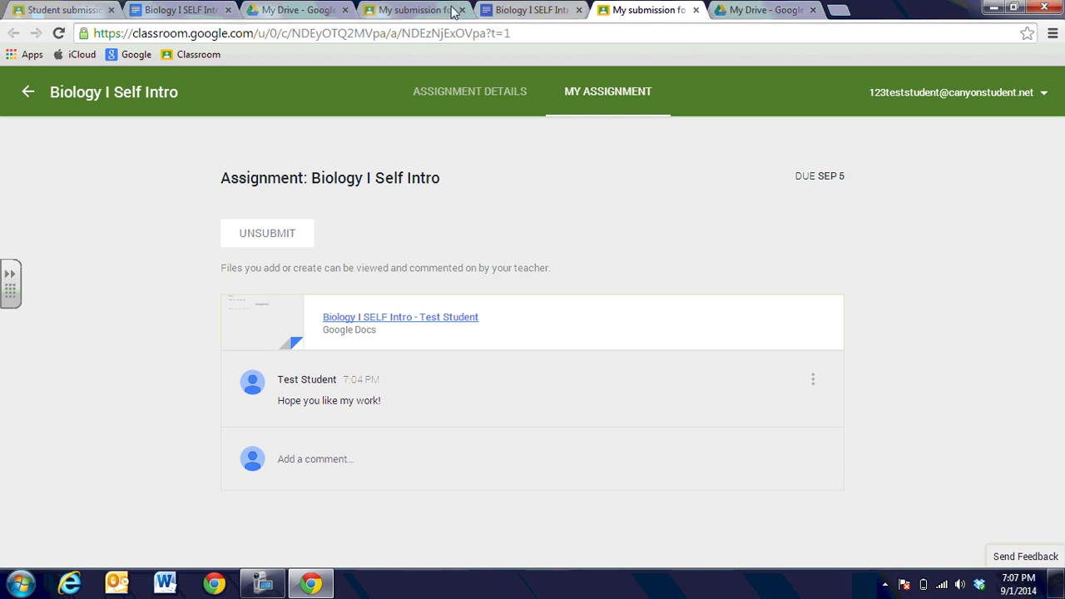
{"action": "left_click", "coordinate": [80, 15]}
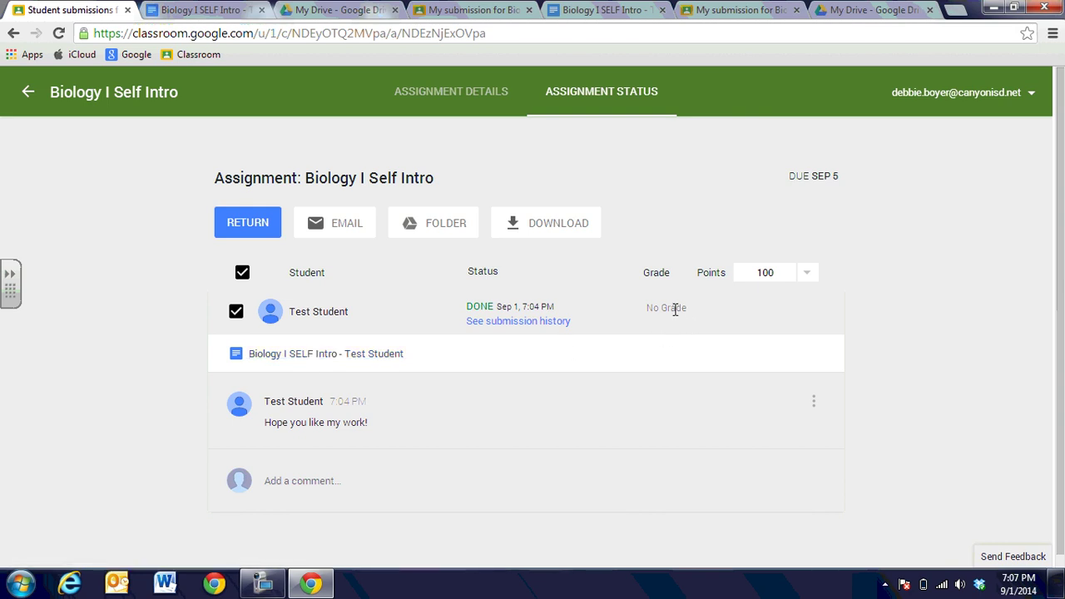
Keep the assignment at 100 points, grade the student 100, and start returning it.
{"action": "left_click", "coordinate": [807, 279]}
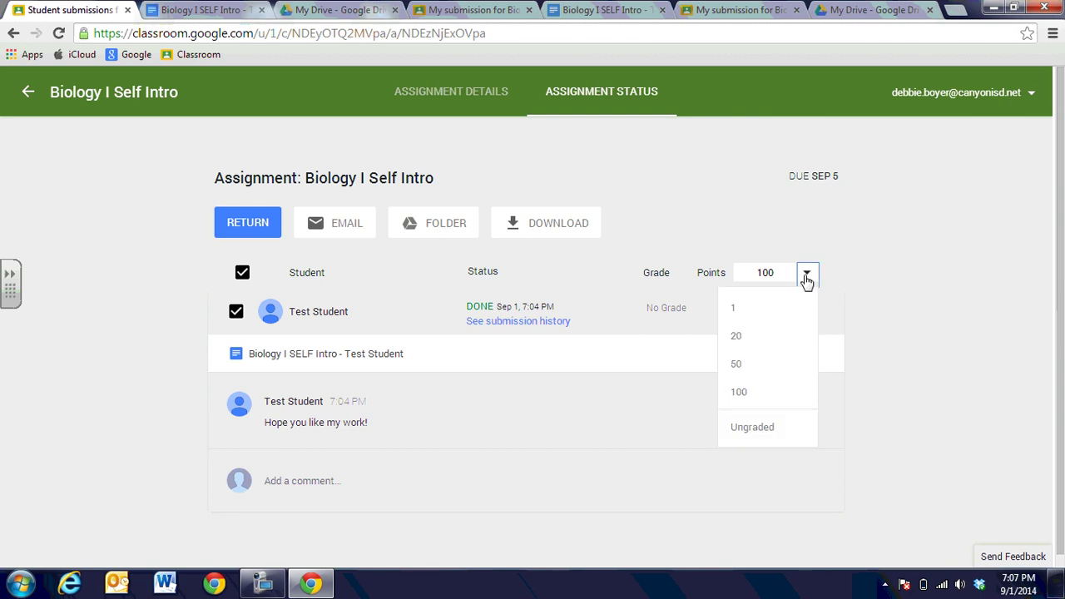
{"action": "left_click", "coordinate": [807, 279]}
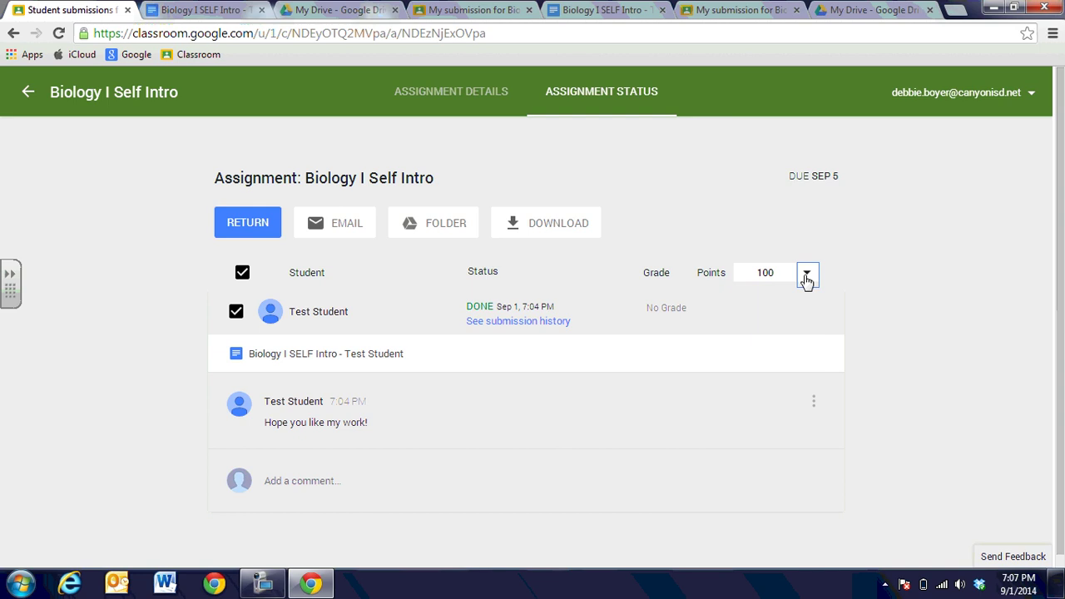
{"action": "left_click", "coordinate": [674, 306]}
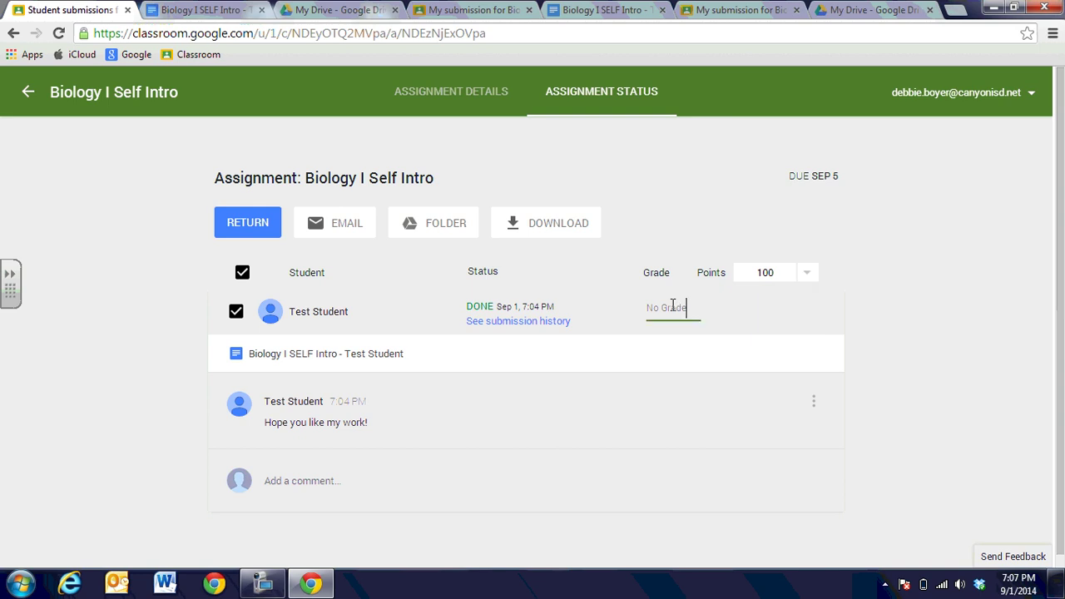
{"action": "type", "text": "100"}
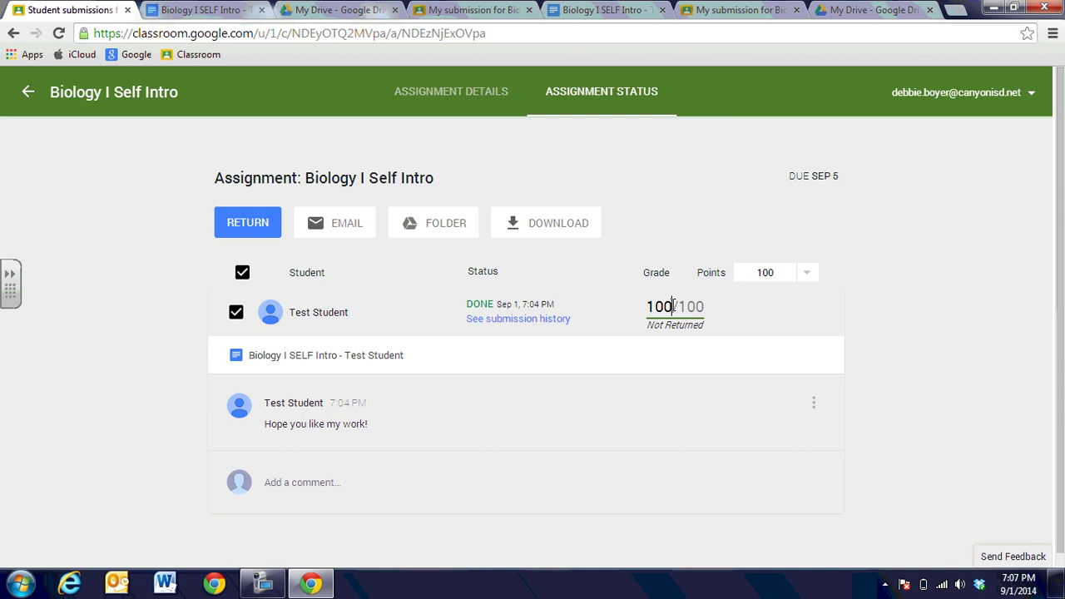
{"action": "left_click", "coordinate": [248, 223]}
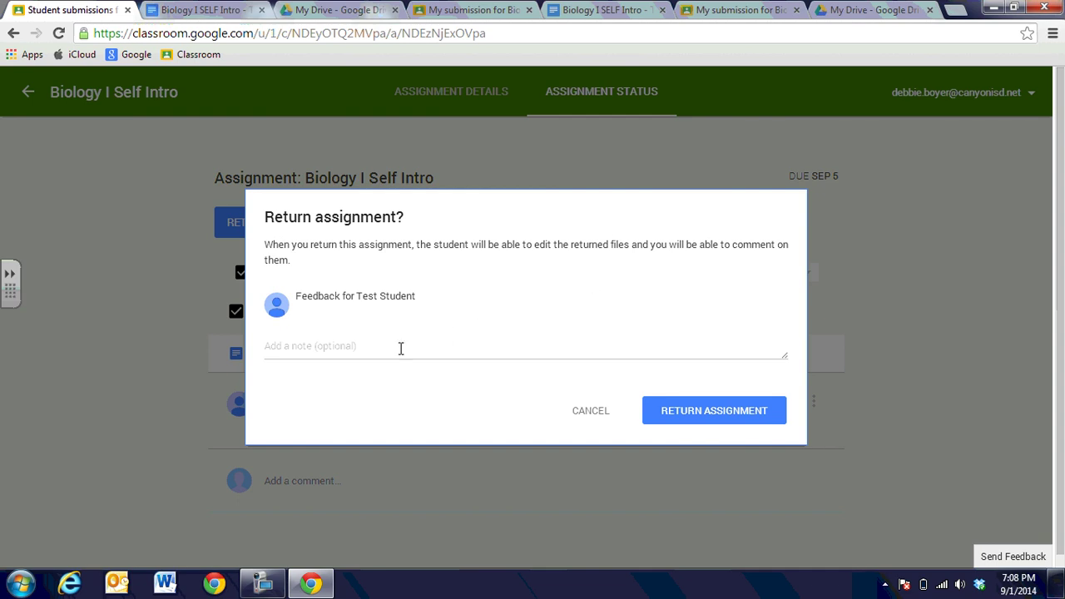
Return the assignment with the note "Great job!" and view the 100/100 grade as the student.
{"action": "left_click", "coordinate": [348, 354]}
{"action": "type", "text": "Great job!"}
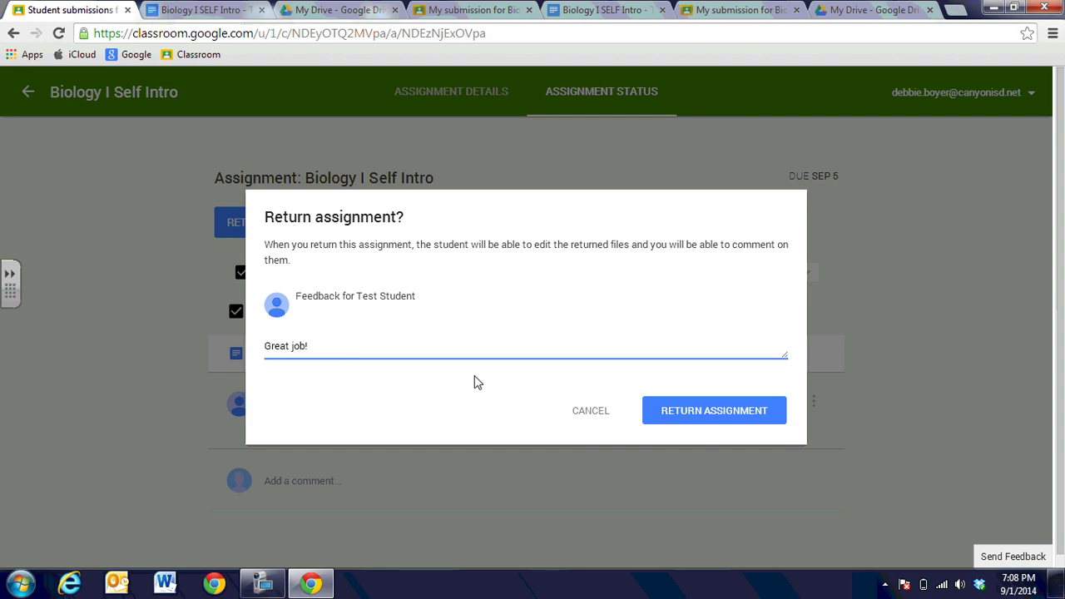
{"action": "left_click", "coordinate": [666, 412]}
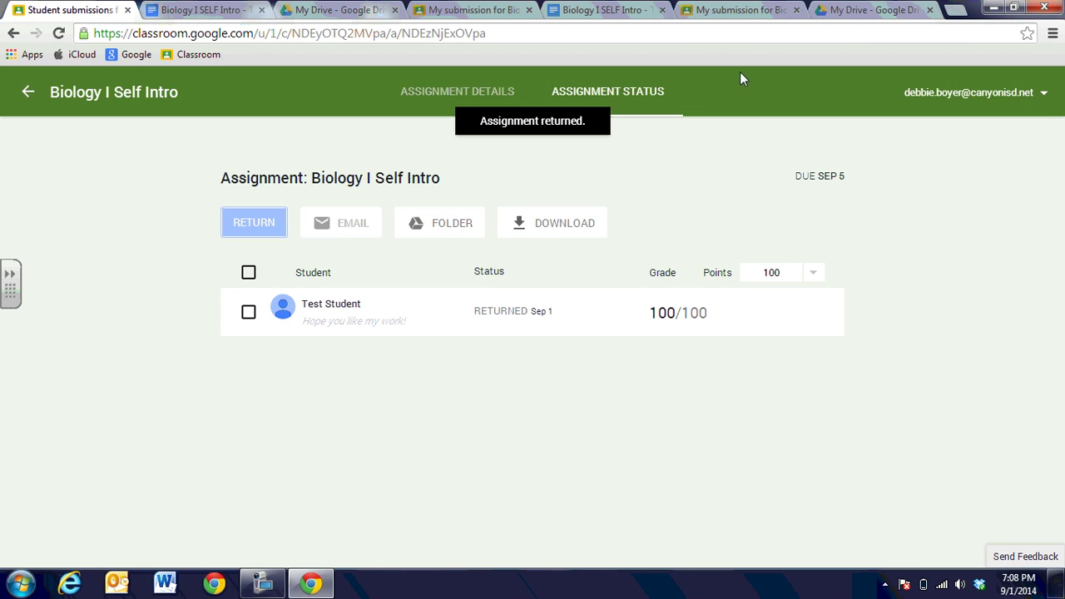
{"action": "left_click", "coordinate": [718, 13]}
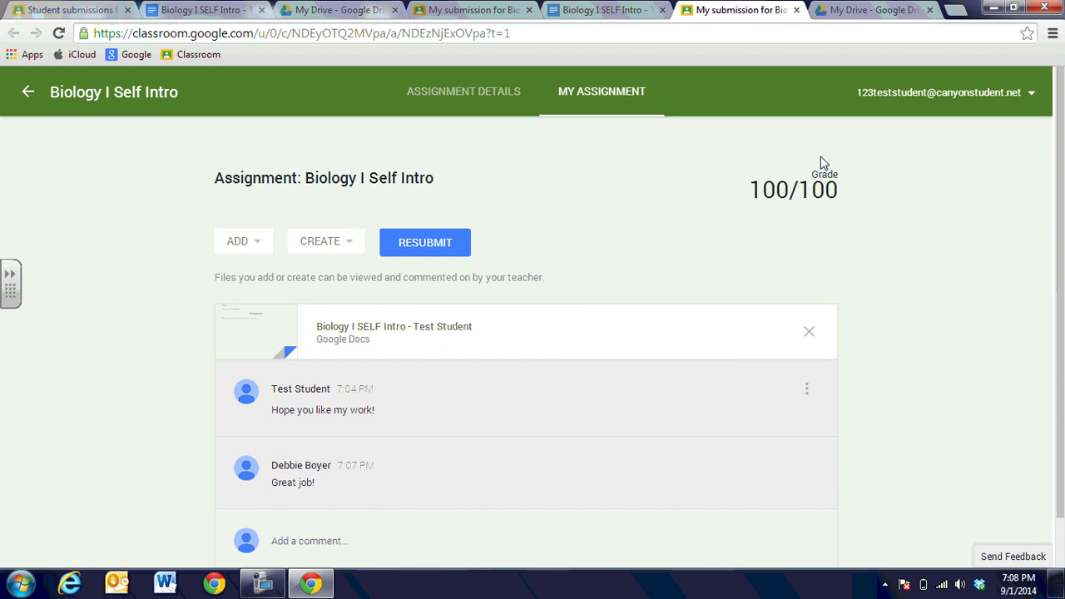
Check the student's Done assignments list shows 100/100, then view the teacher's Returned status.
{"action": "left_click", "coordinate": [29, 94]}
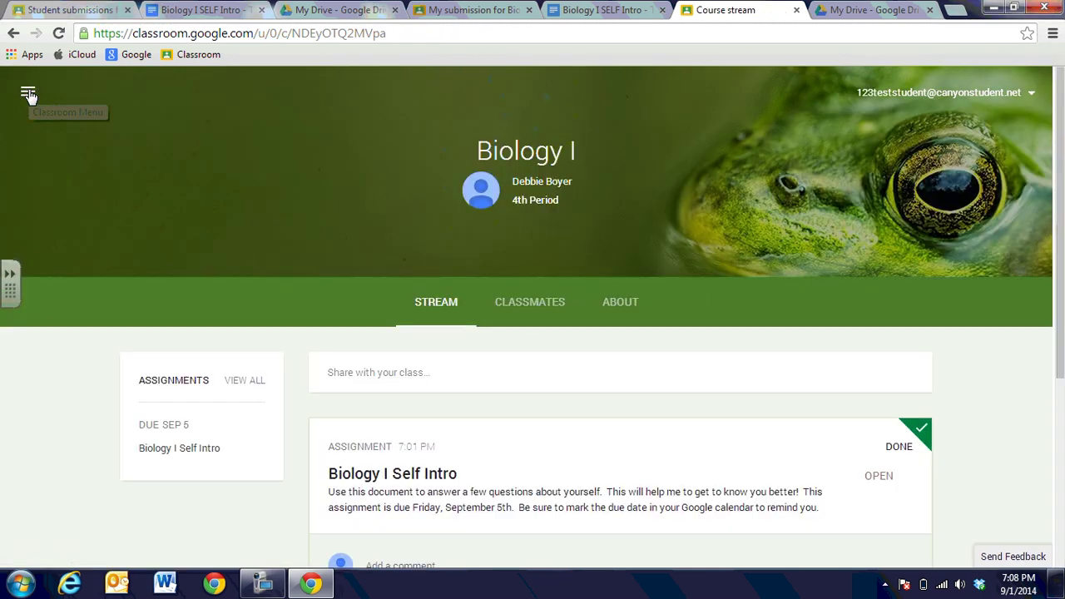
{"action": "left_click", "coordinate": [29, 95]}
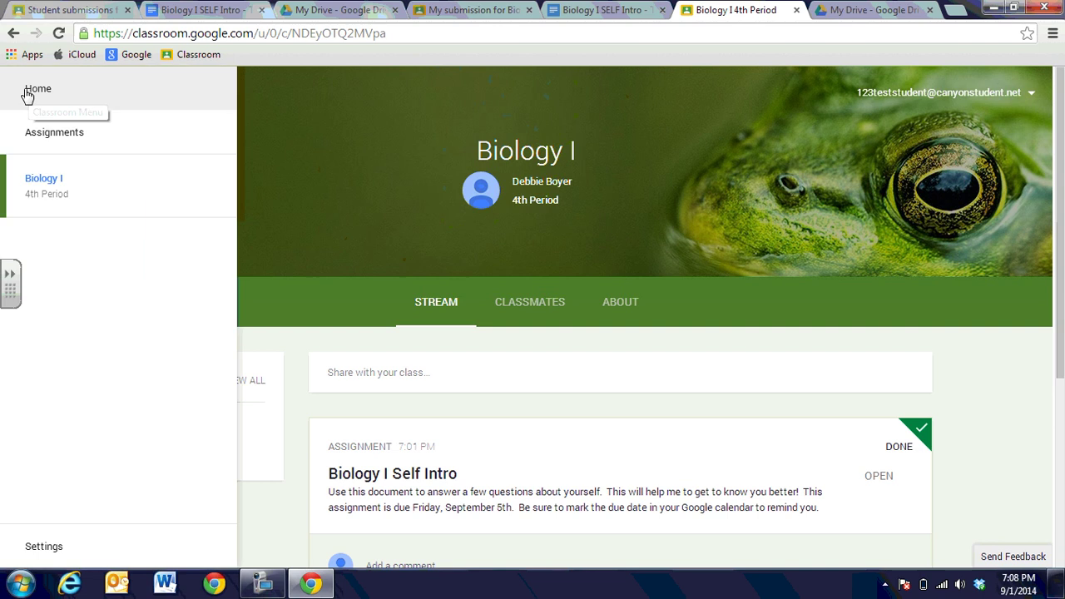
{"action": "left_click", "coordinate": [40, 140]}
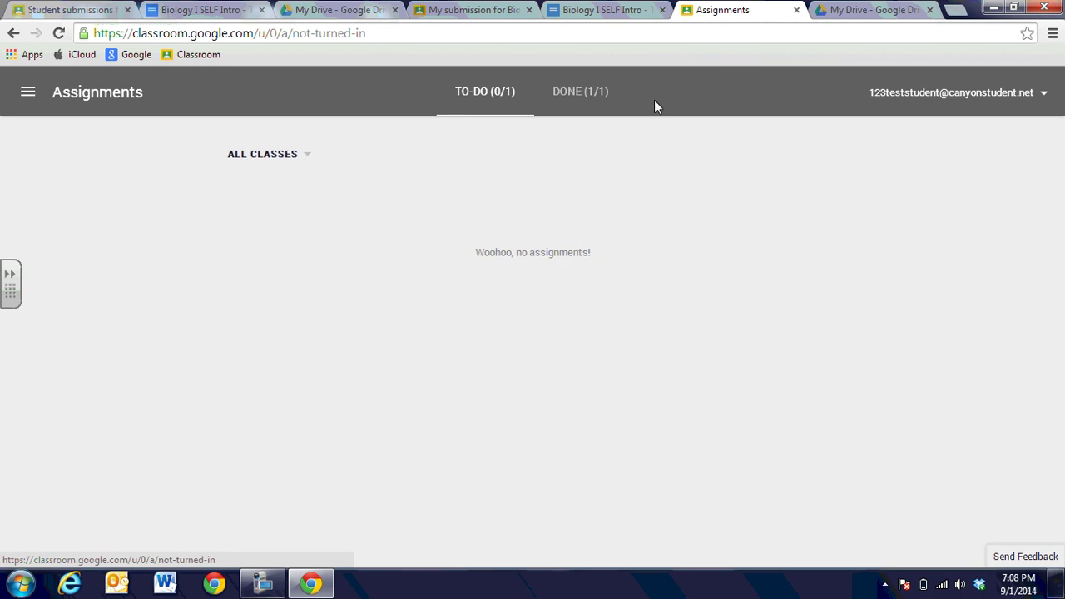
{"action": "left_click", "coordinate": [586, 100]}
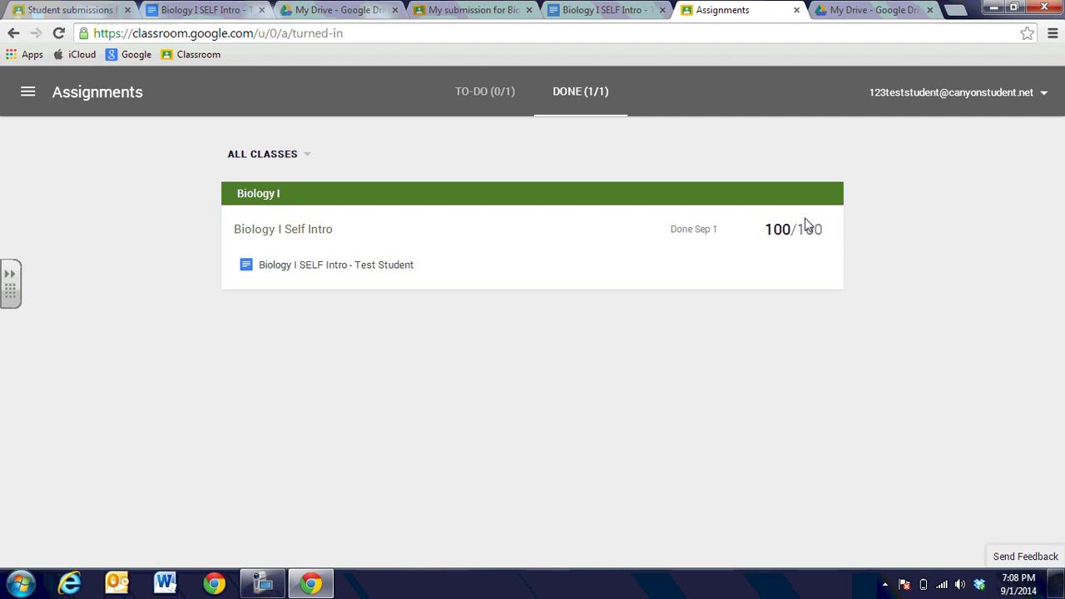
{"action": "left_click", "coordinate": [91, 10]}
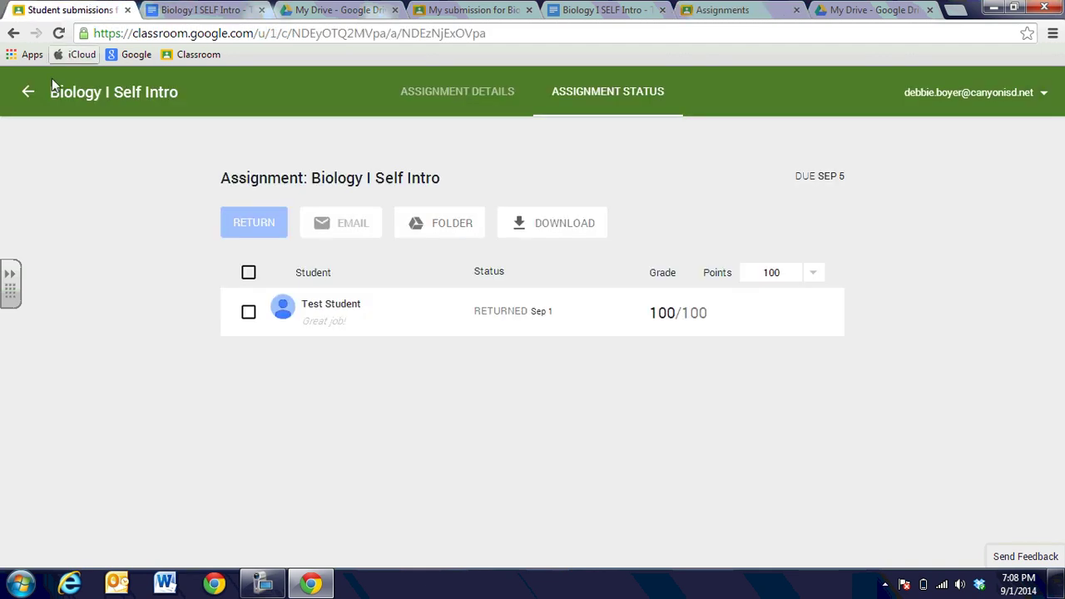
Return to the Biology I 4th Period stream showing the Self Intro assignment with 1 done.
{"action": "left_click", "coordinate": [28, 93]}
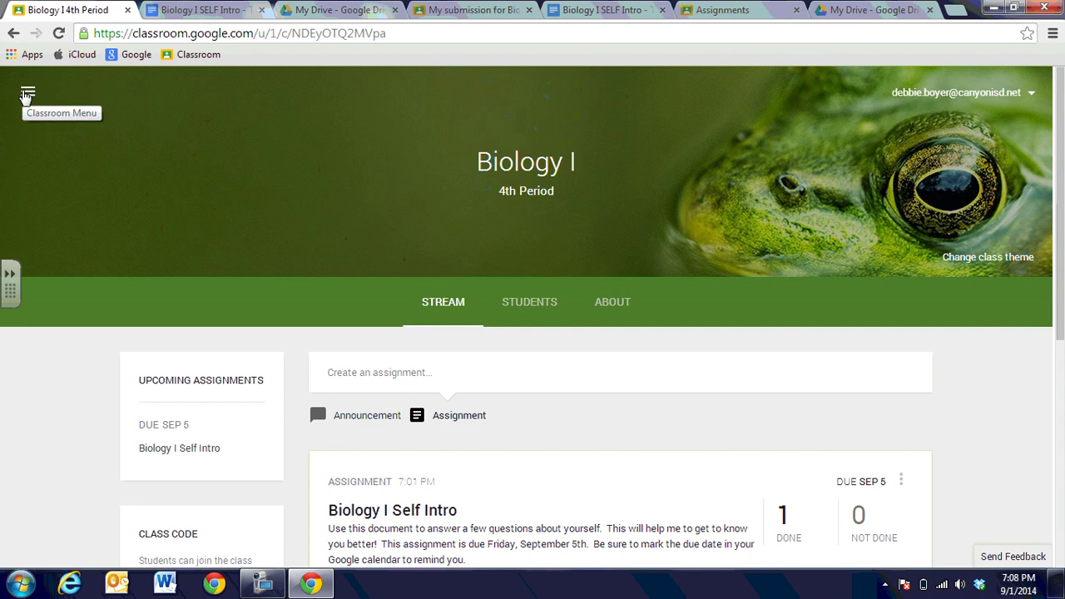